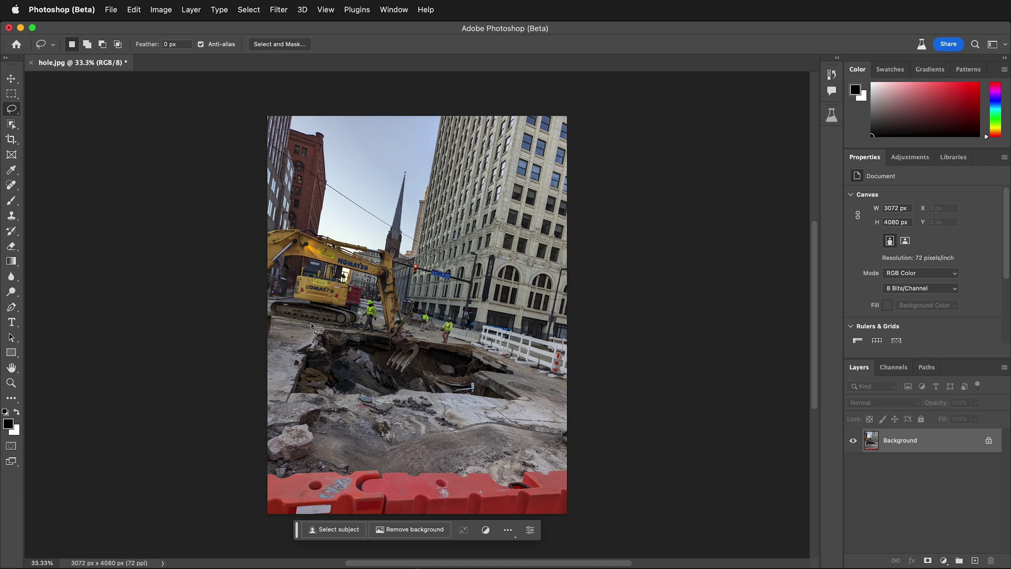
# Lasso the excavated hole, generate an 'asphalt' fill and browse to the dark third variation.
pyautogui.moveTo(303, 328)
pyautogui.mouseDown()
pyautogui.moveTo(442, 334)
pyautogui.moveTo(511, 354)
pyautogui.moveTo(539, 399)
pyautogui.moveTo(534, 415)
pyautogui.moveTo(503, 446)
pyautogui.moveTo(335, 452)
pyautogui.moveTo(307, 440)
pyautogui.moveTo(275, 375)
pyautogui.moveTo(309, 323)
pyautogui.mouseUp()
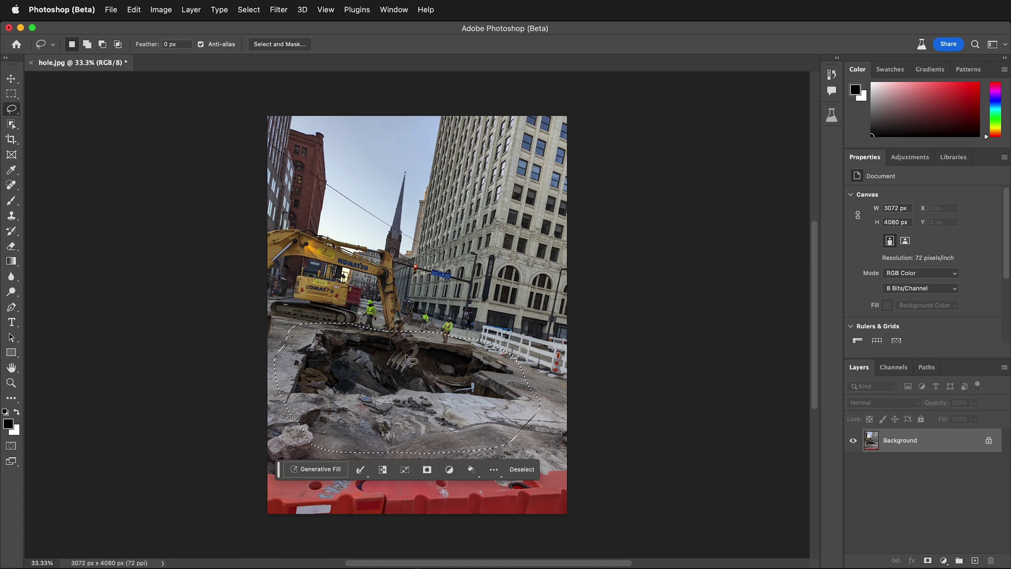
pyautogui.click(325, 469)
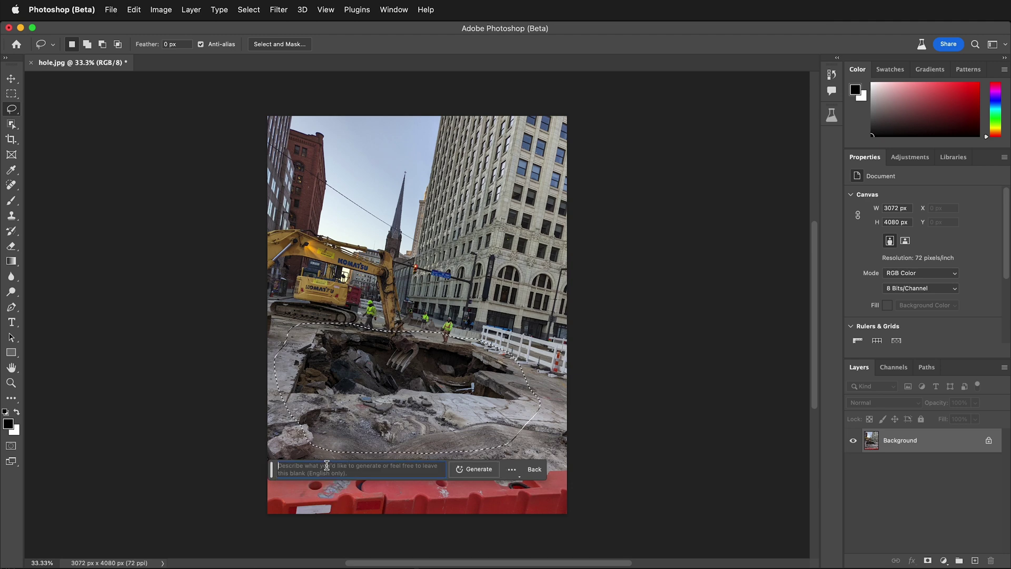
pyautogui.click(479, 471)
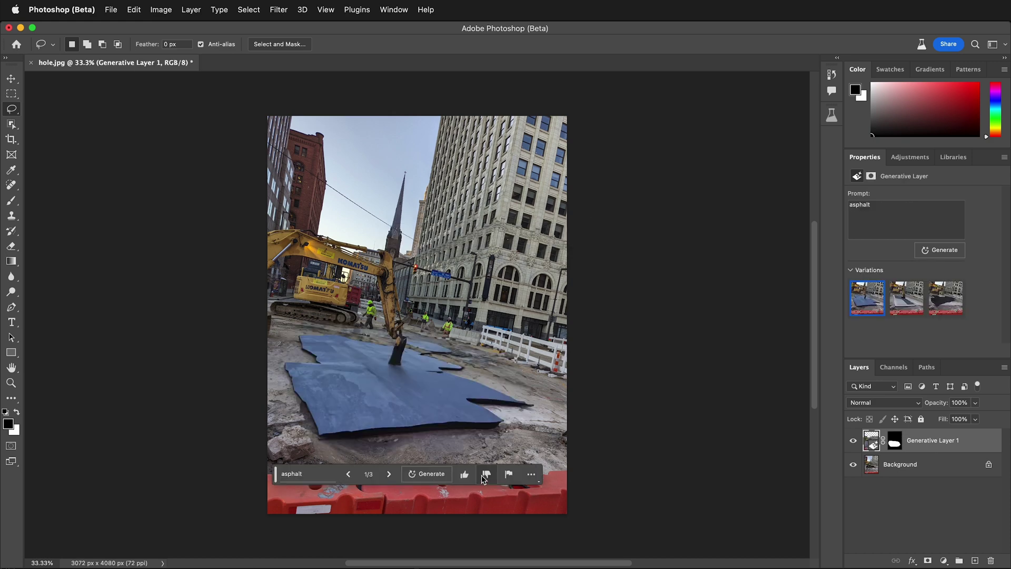
pyautogui.click(388, 475)
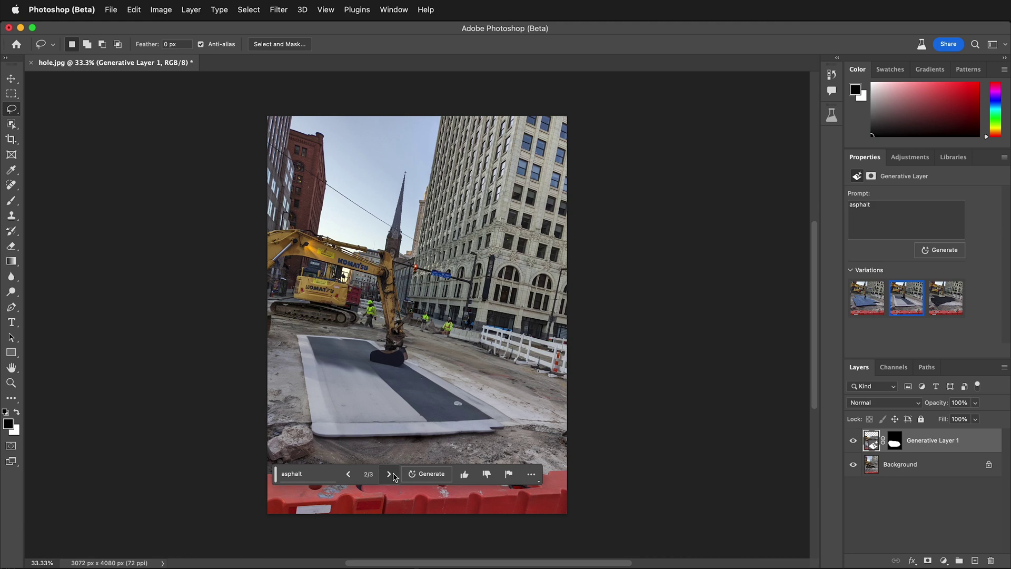
pyautogui.click(390, 474)
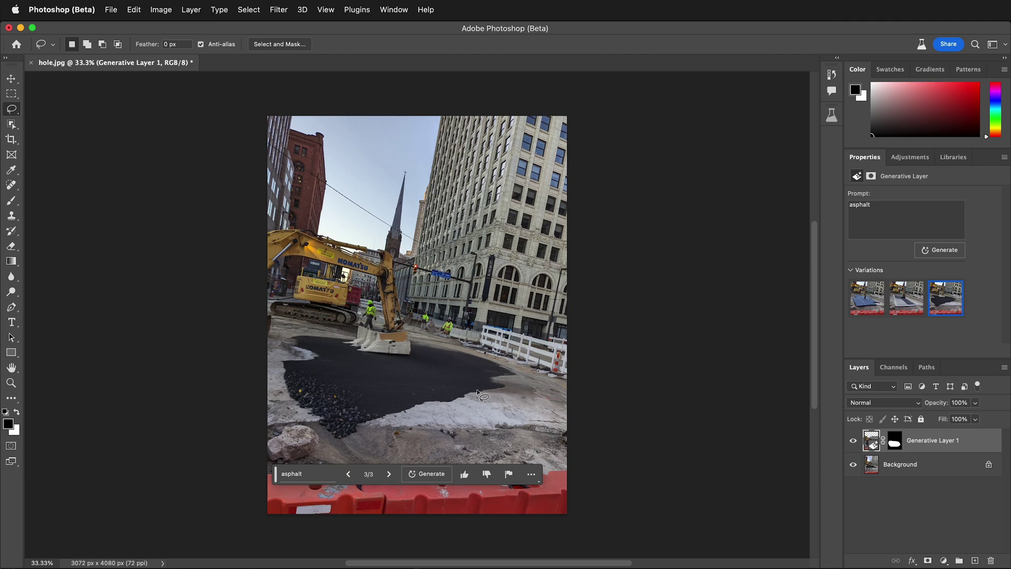
# Generate three more asphalt variations and keep the dark third one (3/6).
pyautogui.click(432, 473)
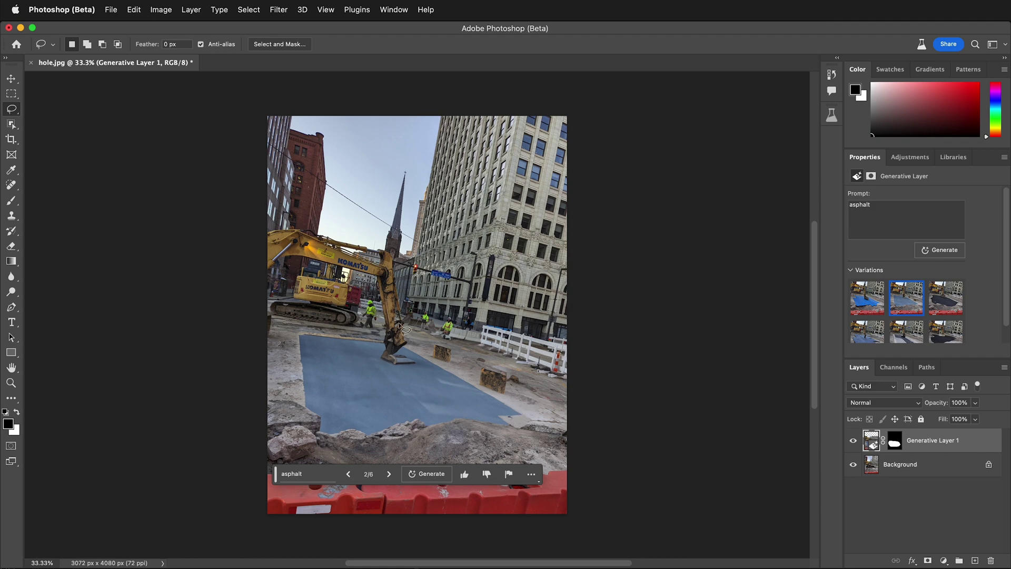
pyautogui.click(390, 474)
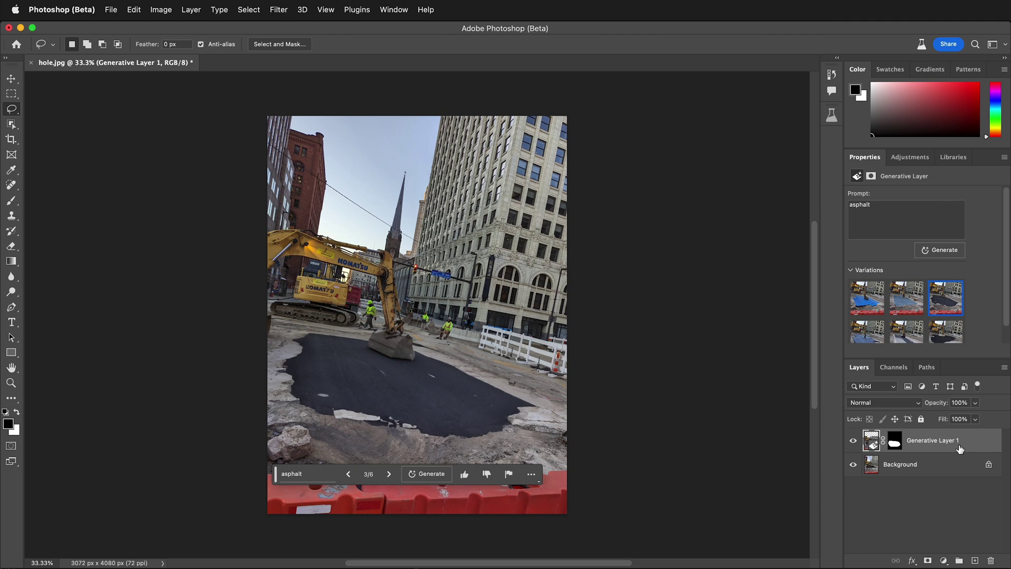
# Hide the asphalt layer, then generate 'car falling into a collapsed intersection' over the hole on Background.
pyautogui.click(853, 443)
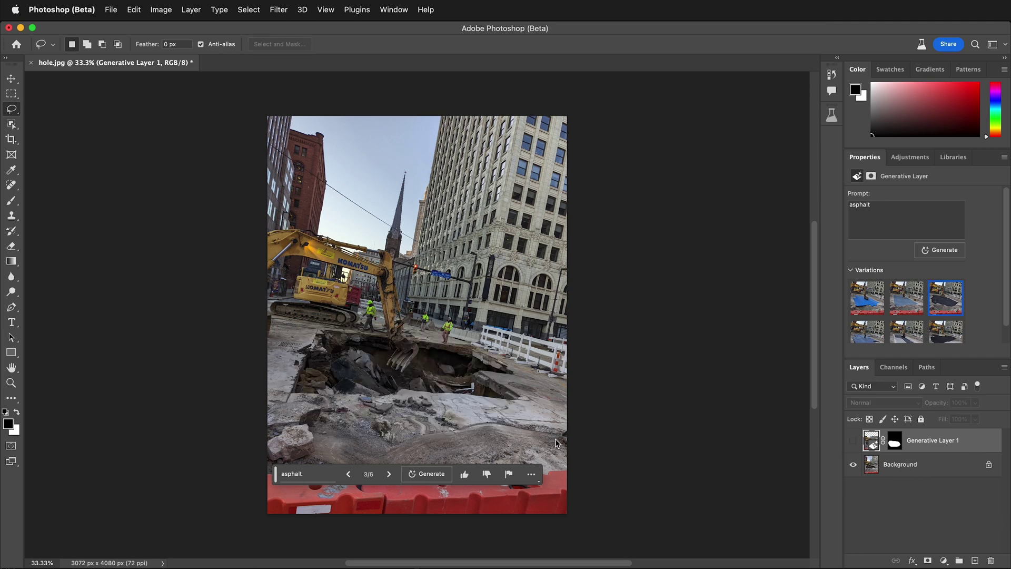
pyautogui.click(905, 465)
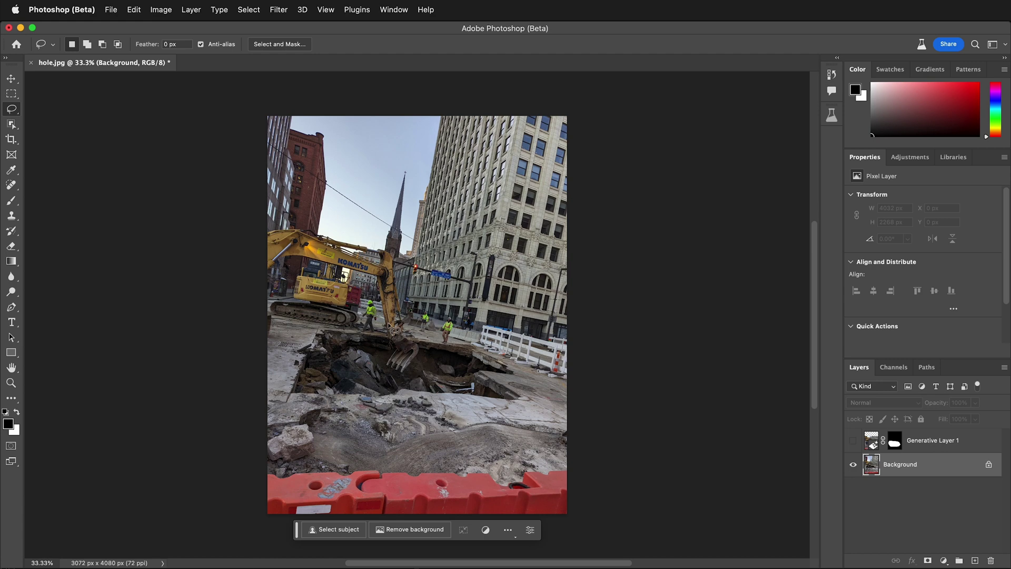
pyautogui.moveTo(396, 326)
pyautogui.mouseDown()
pyautogui.moveTo(269, 328)
pyautogui.moveTo(259, 347)
pyautogui.moveTo(290, 428)
pyautogui.moveTo(322, 452)
pyautogui.moveTo(496, 456)
pyautogui.moveTo(563, 397)
pyautogui.moveTo(453, 322)
pyautogui.moveTo(392, 321)
pyautogui.mouseUp()
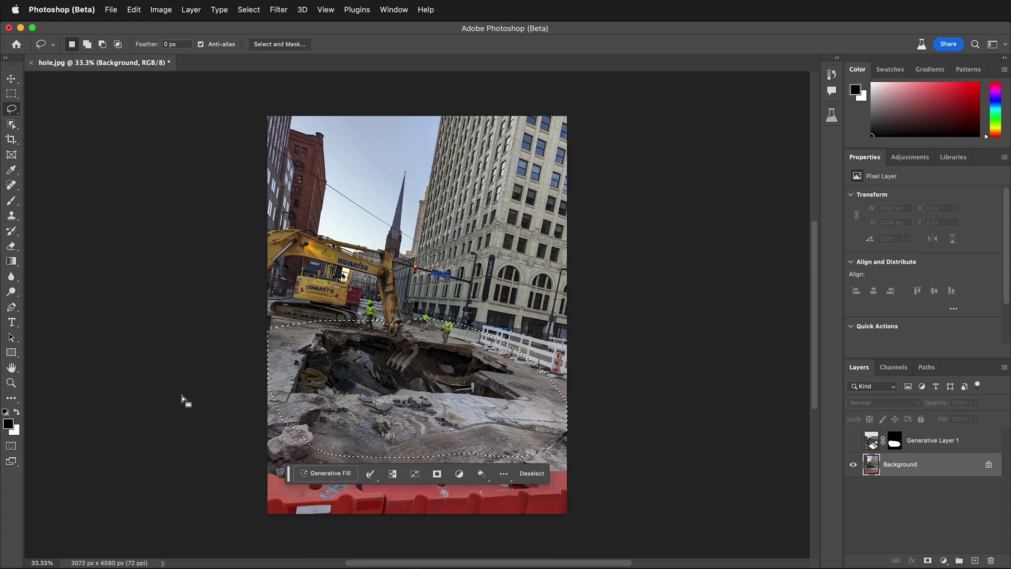
pyautogui.click(323, 471)
pyautogui.write('car falling into ')
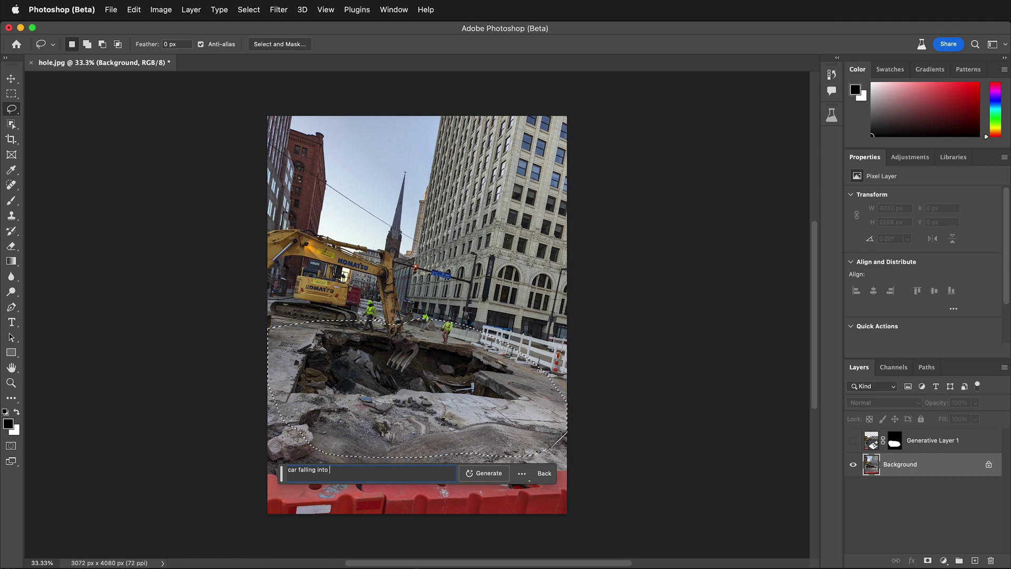
pyautogui.write('a collapsed intersection')
pyautogui.click(488, 473)
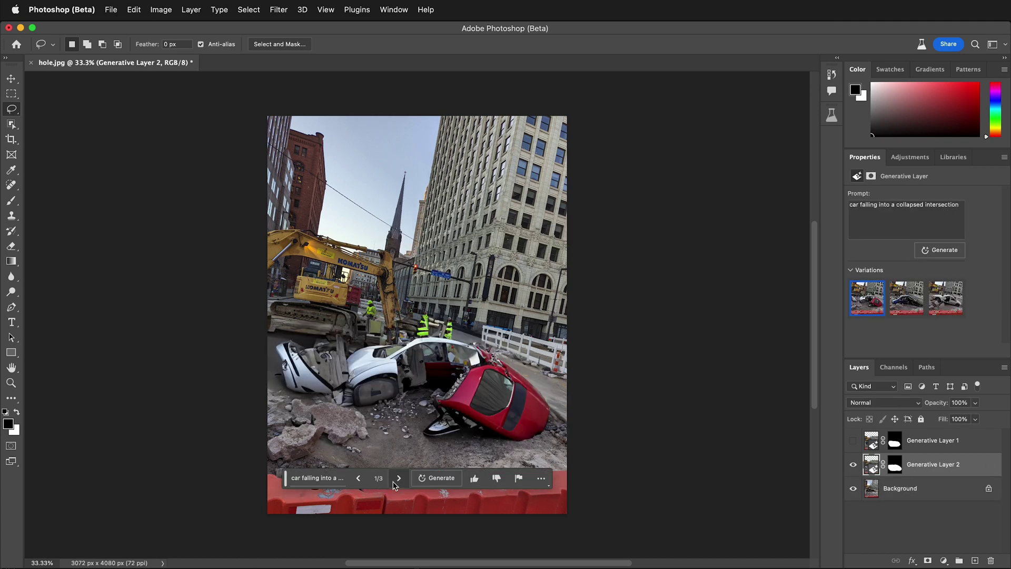
# Browse to the third car variation, then hide the car layer.
pyautogui.click(397, 479)
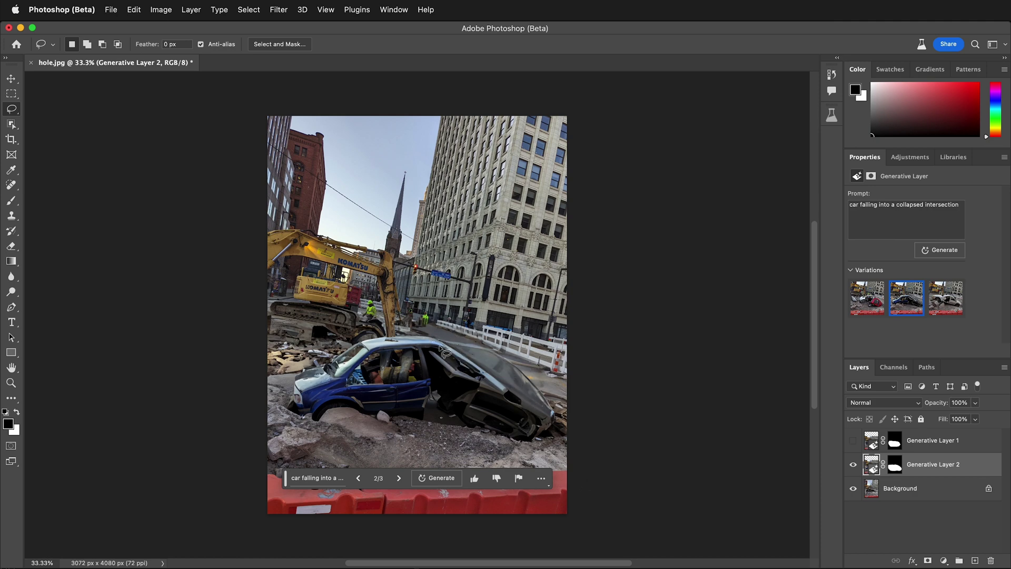
pyautogui.click(399, 479)
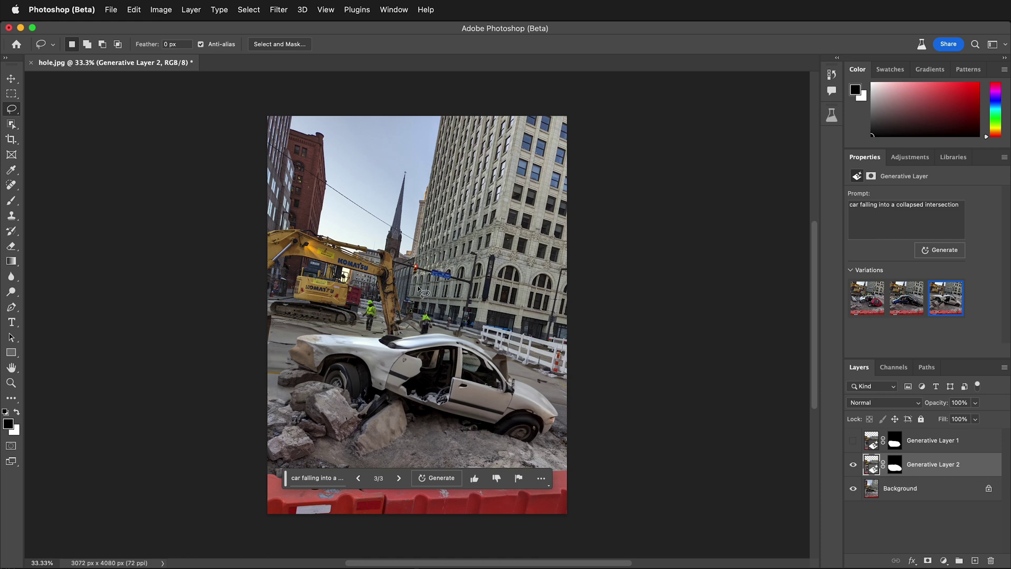
pyautogui.click(854, 465)
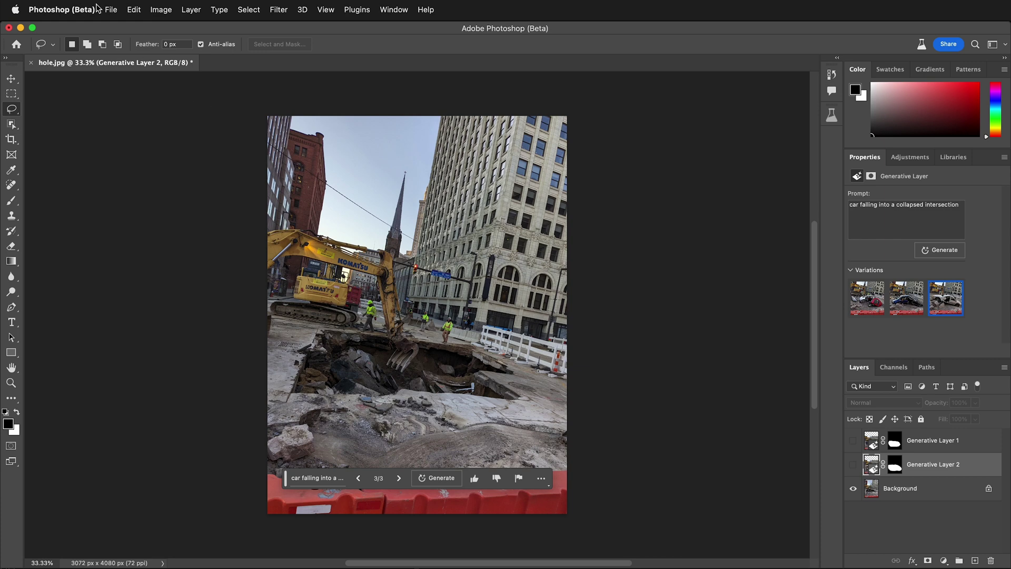
# Multiply canvas width and height by 2 in Canvas Size (6144 × 8160 px) and zoom out.
pyautogui.click(154, 12)
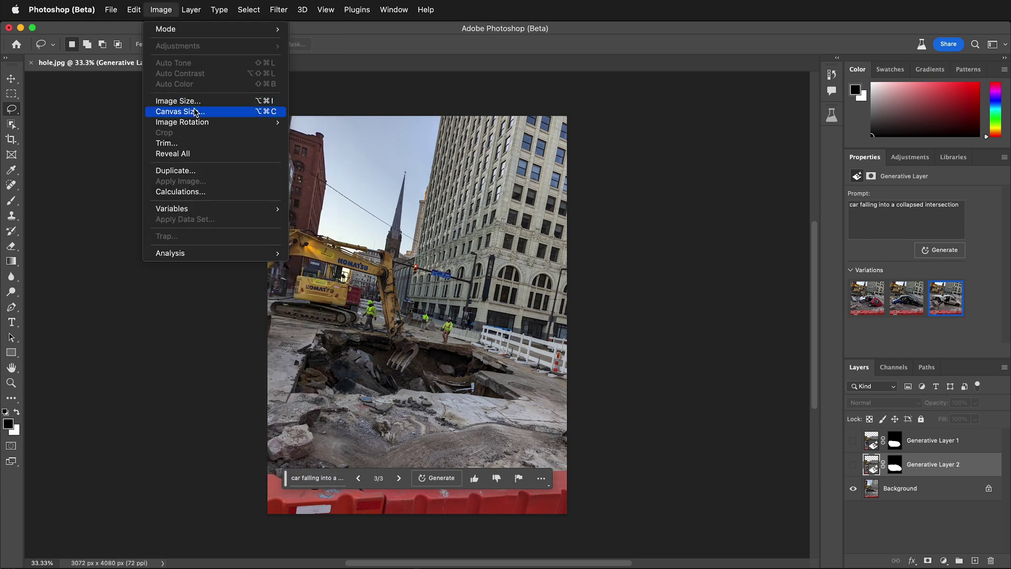
pyautogui.click(239, 113)
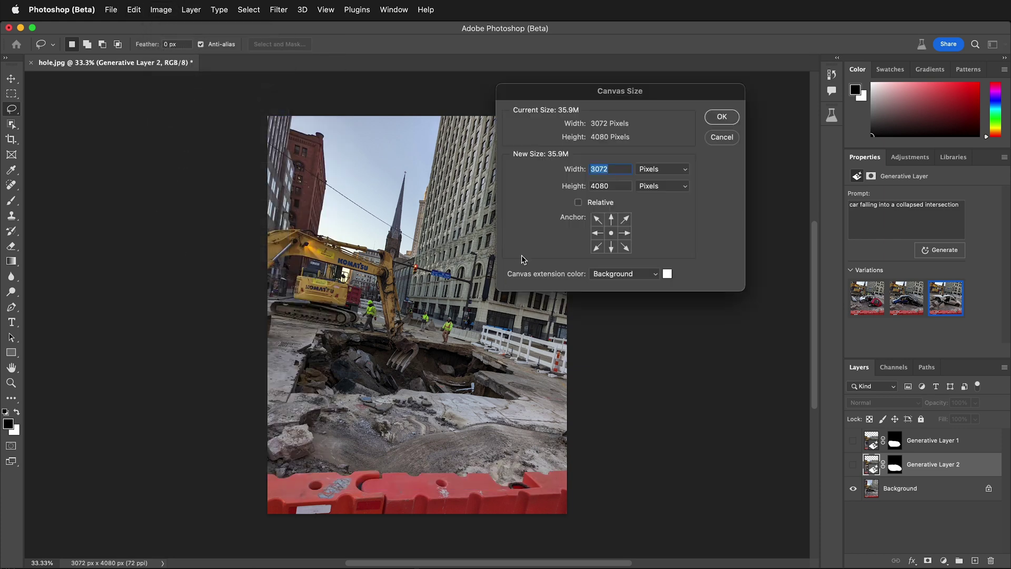
pyautogui.click(617, 168)
pyautogui.write('*2')
pyautogui.press('Tab')
pyautogui.press('Right')
pyautogui.write('*2')
pyautogui.click(720, 118)
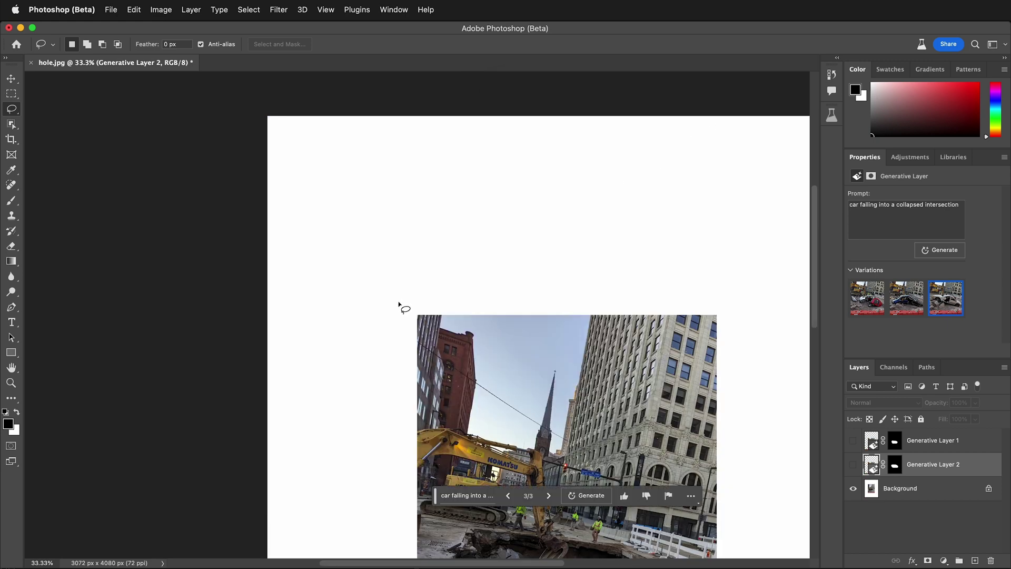
pyautogui.scroll(-3, 406, 305)
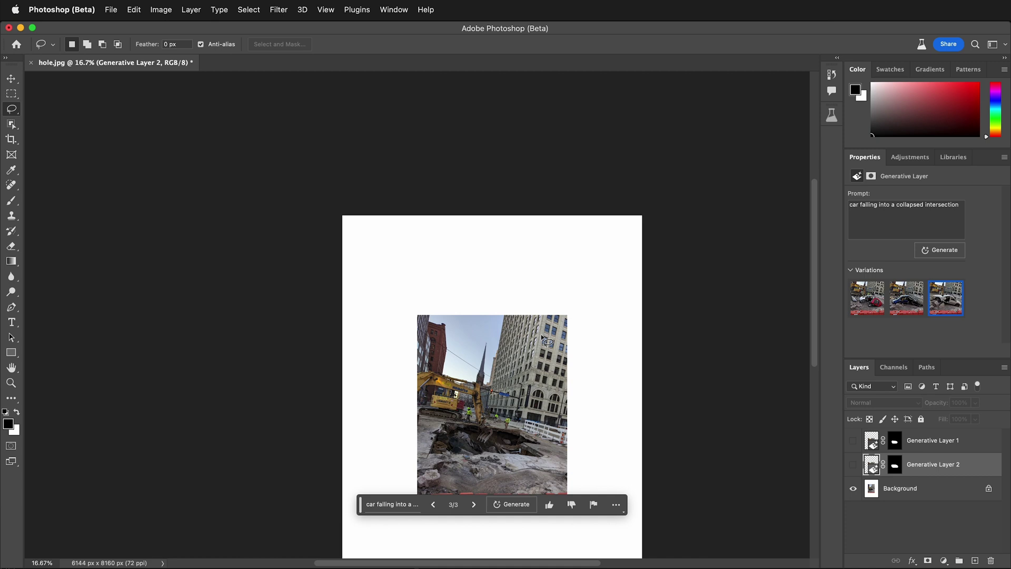
pyautogui.scroll(-5, 542, 334)
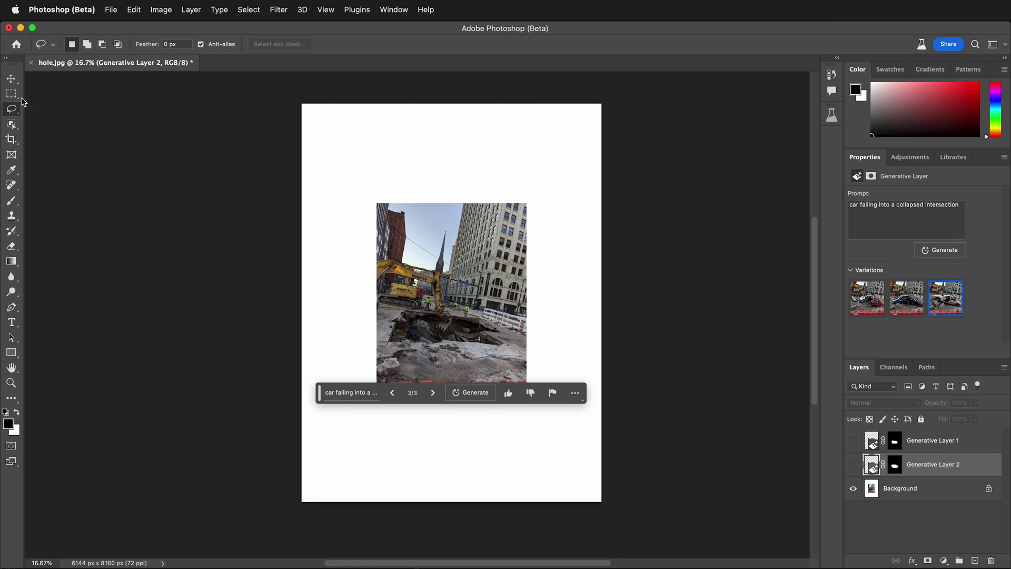
# Select the white border by inverting a rectangle drawn just inside the photo.
pyautogui.click(12, 94)
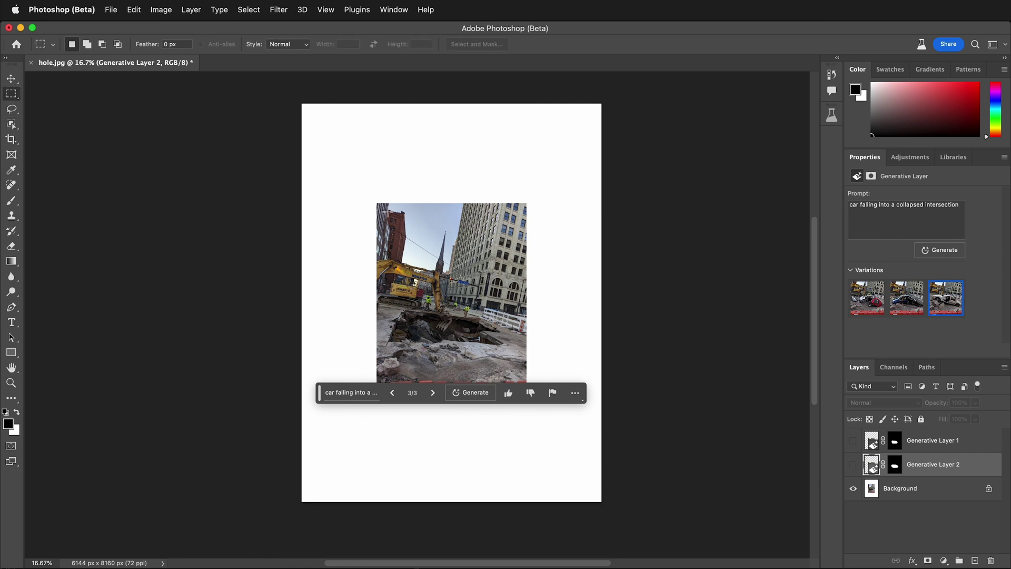
pyautogui.moveTo(386, 213); pyautogui.dragTo(518, 388)
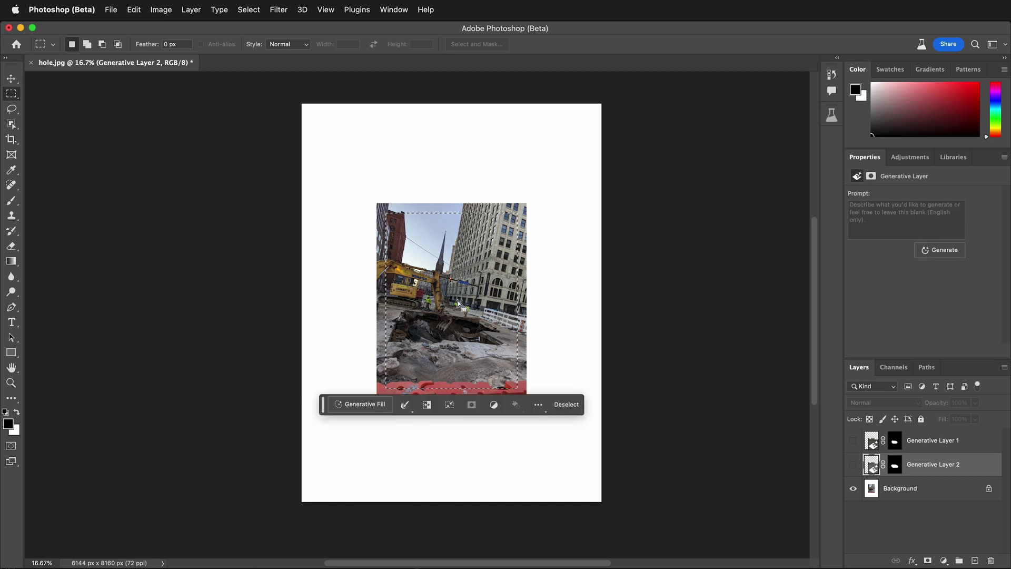
pyautogui.click(245, 10)
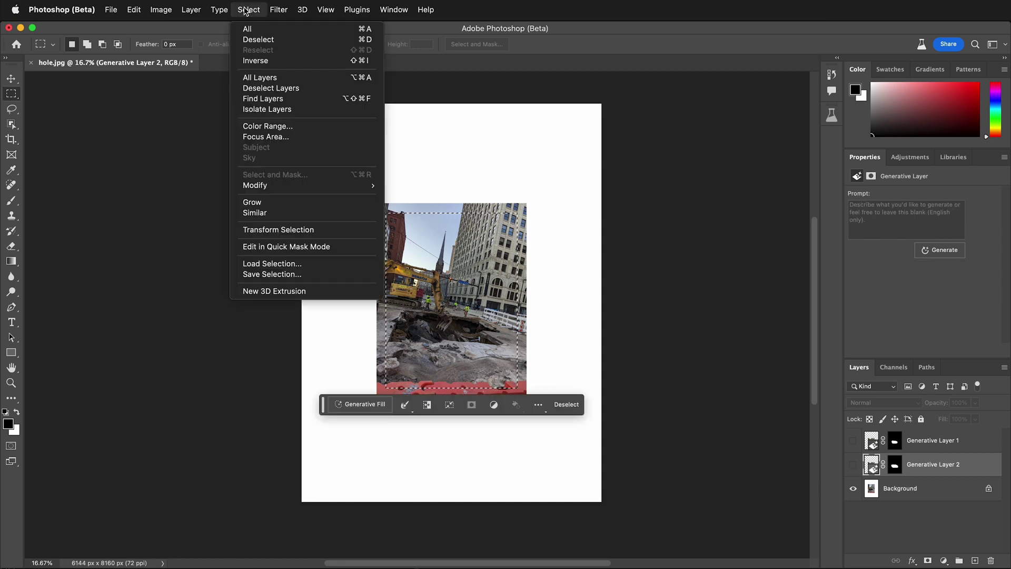
pyautogui.click(262, 61)
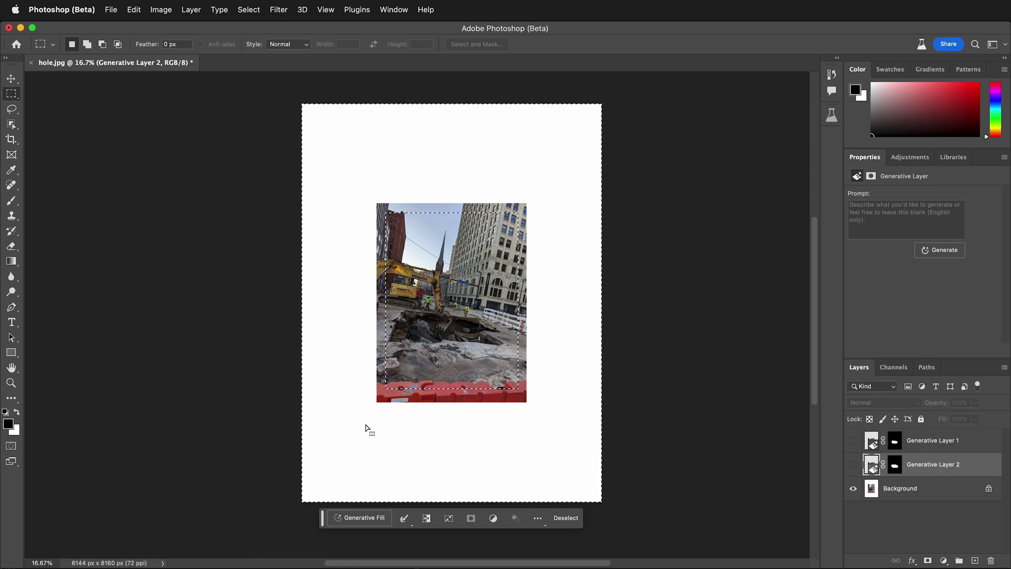
# Outpaint the border with an empty-prompt Generative Fill, keeping variation 3/3.
pyautogui.click(360, 517)
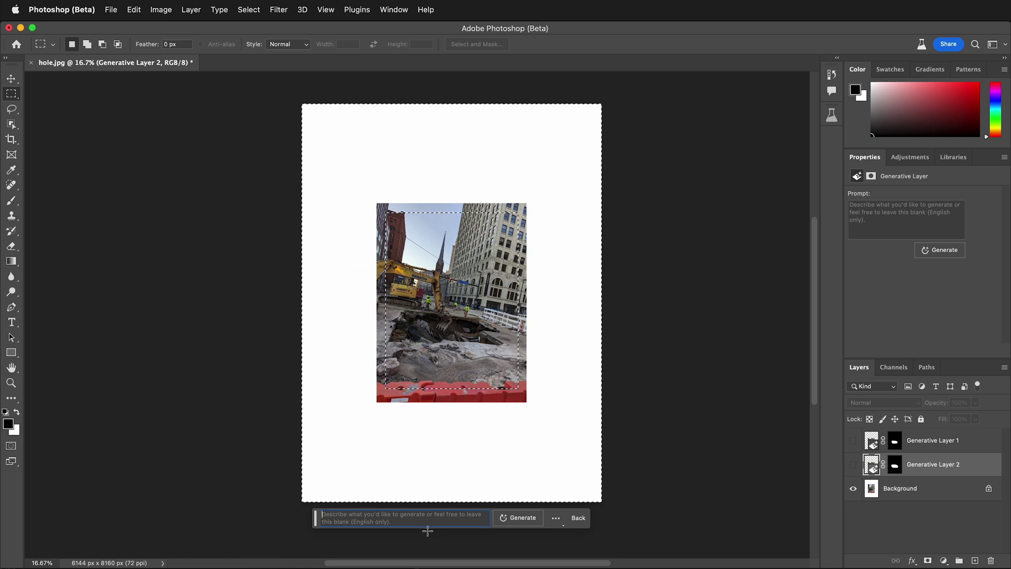
pyautogui.click(511, 522)
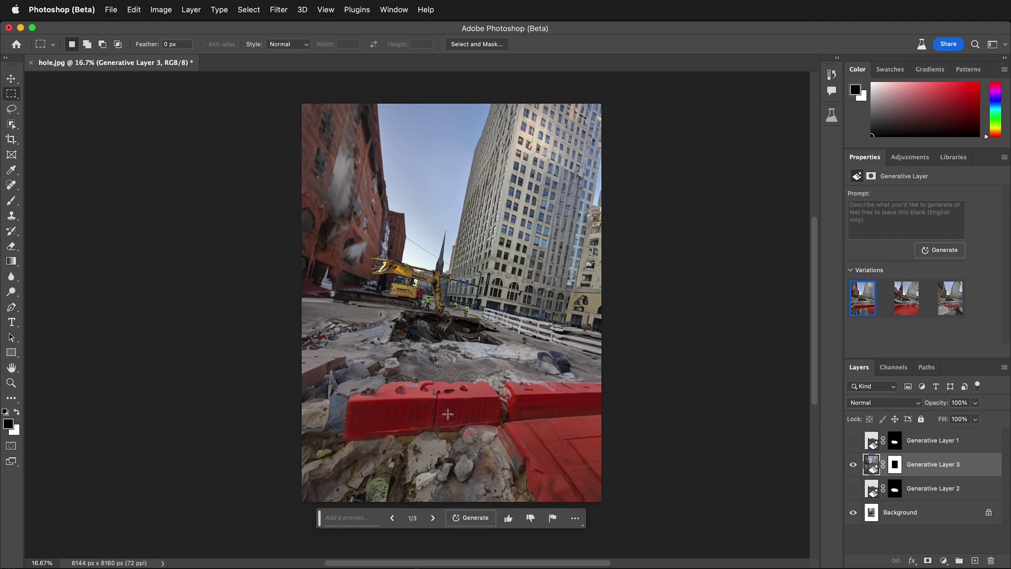
pyautogui.click(433, 518)
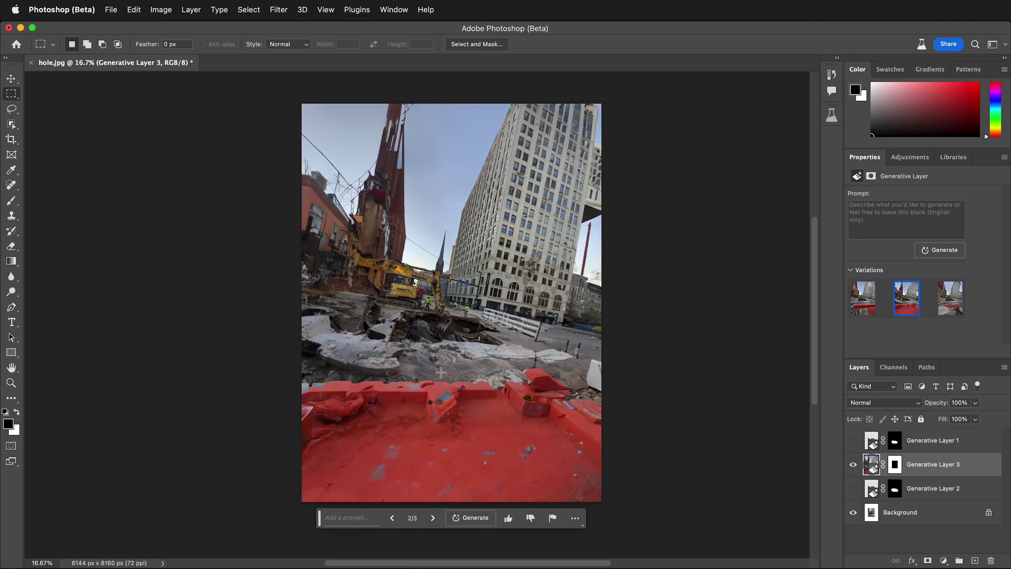
pyautogui.click(433, 519)
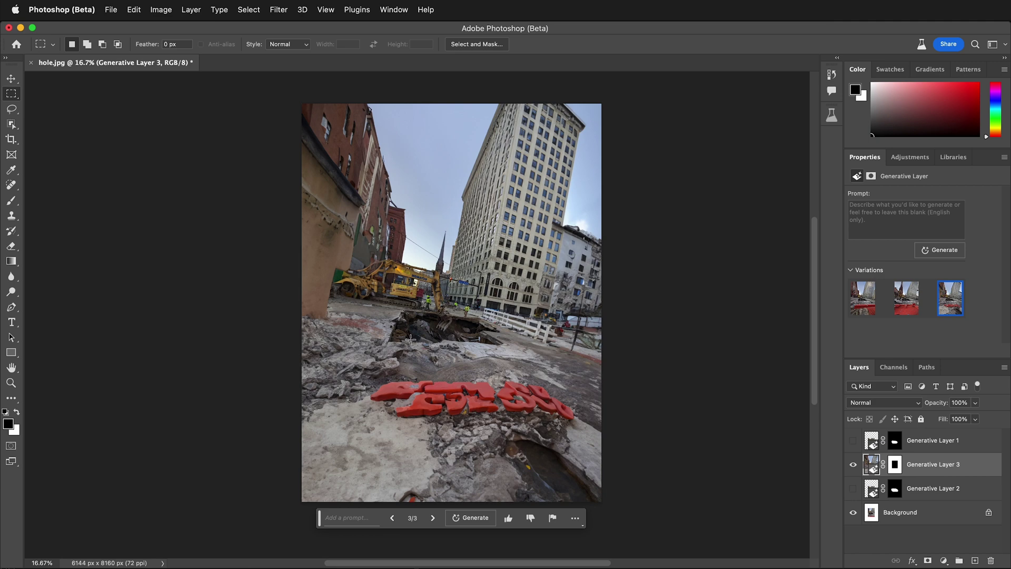
# Deselect and lasso the street rubble from the left edge to the excavator.
pyautogui.moveTo(300, 319); pyautogui.dragTo(639, 536)
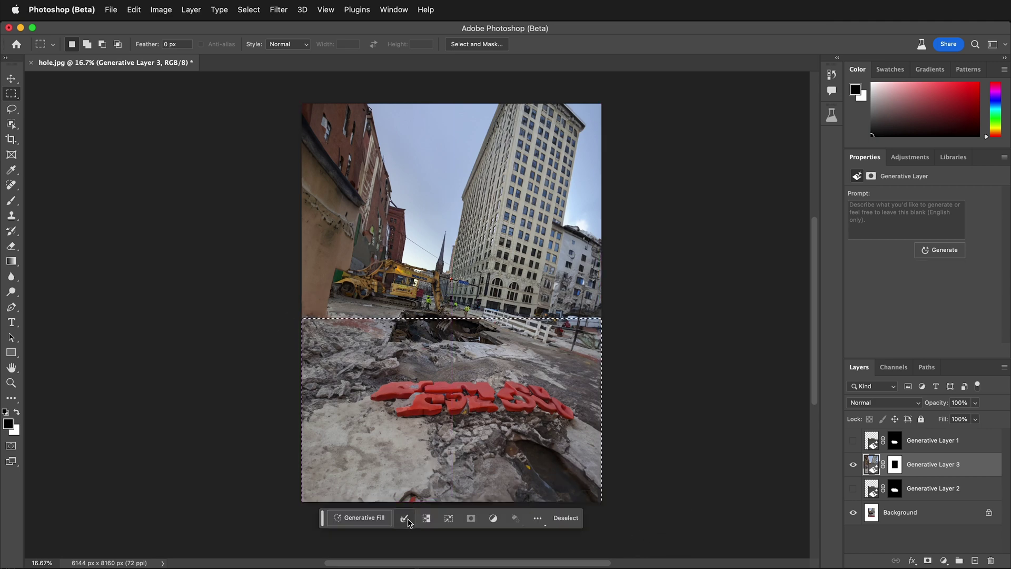
pyautogui.click(241, 158)
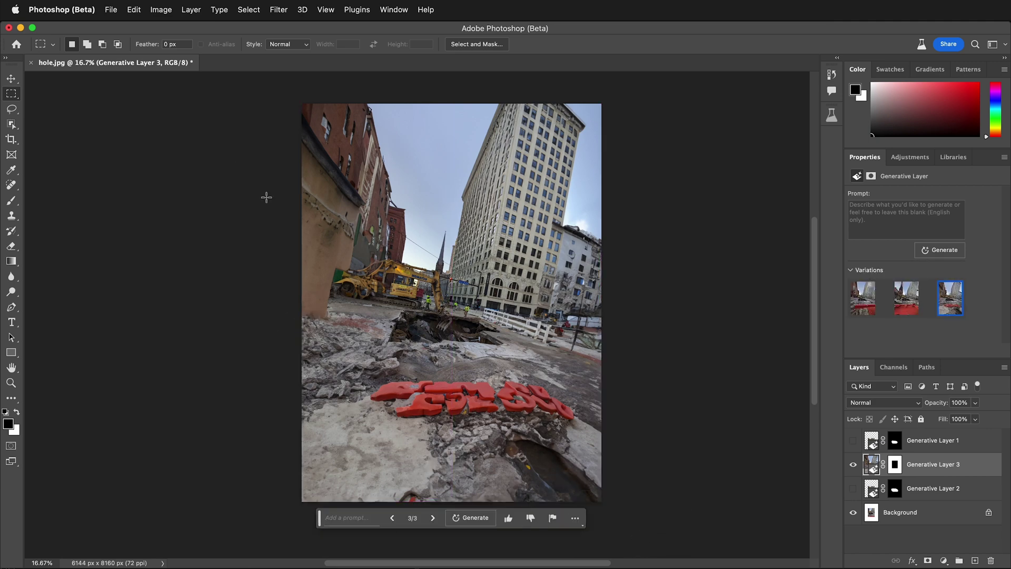
pyautogui.click(11, 110)
pyautogui.moveTo(303, 328)
pyautogui.mouseDown()
pyautogui.moveTo(392, 295)
pyautogui.moveTo(481, 314)
pyautogui.moveTo(582, 376)
pyautogui.mouseUp()
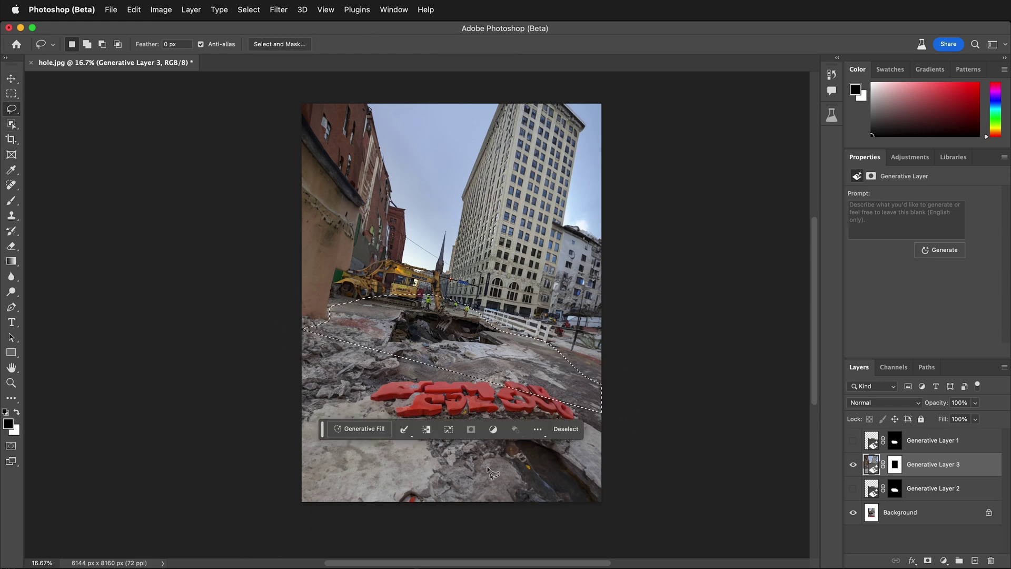
# Fill the outline with 'patched street in city', keeping the second of three variations.
pyautogui.click(358, 429)
pyautogui.write('patche')
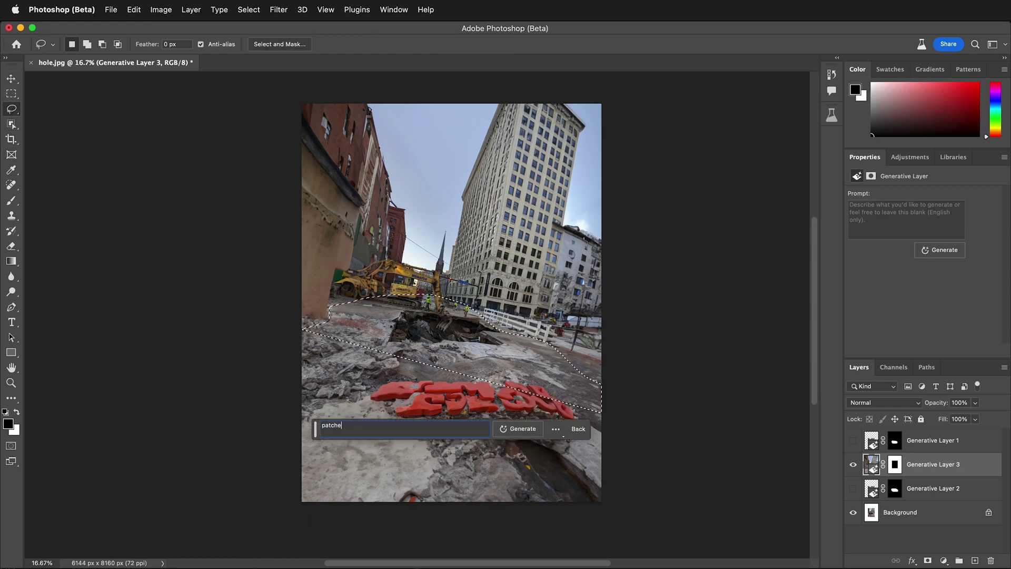
pyautogui.write('d street in city')
pyautogui.press('Return')
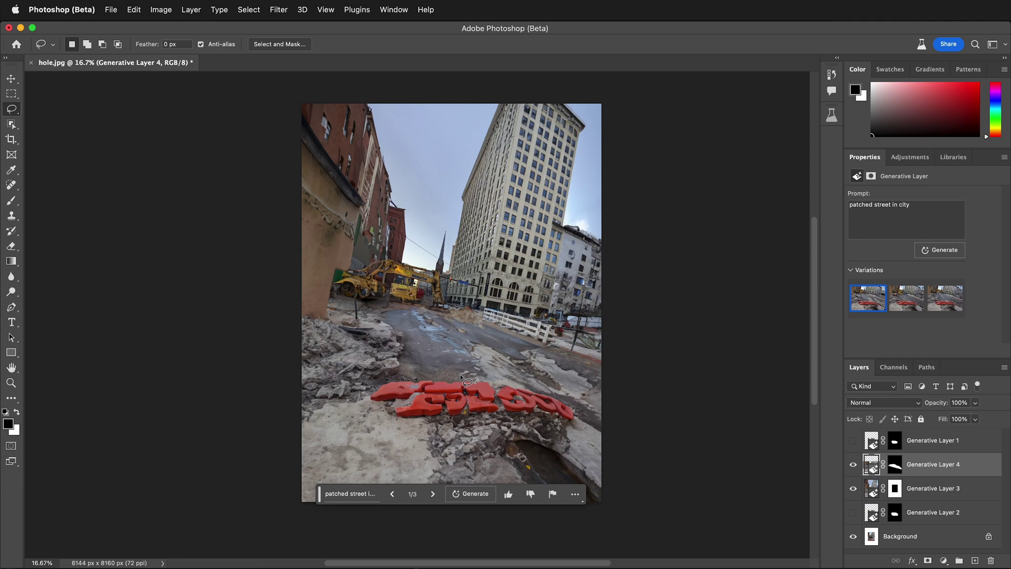
pyautogui.click(432, 494)
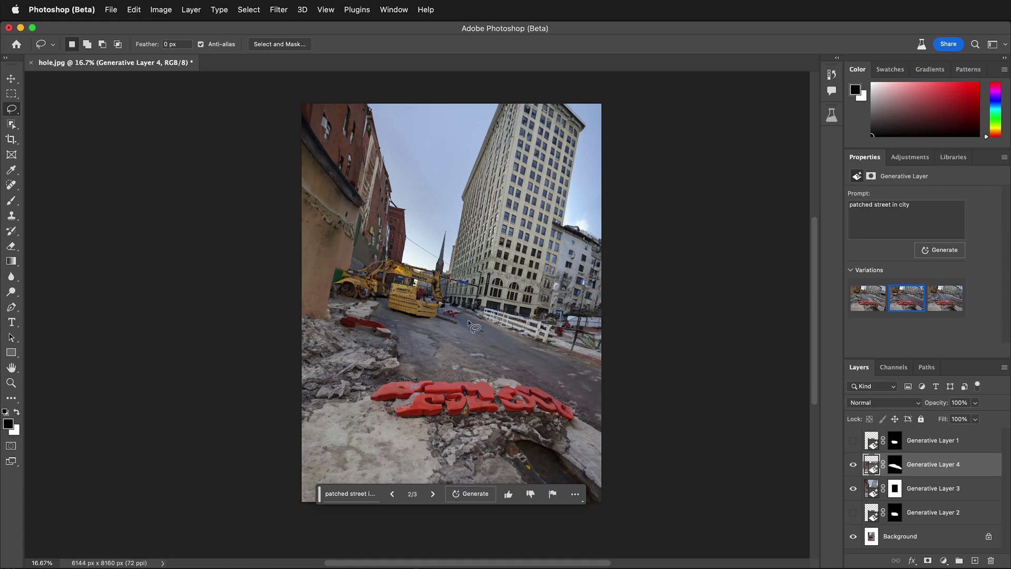
pyautogui.click(433, 494)
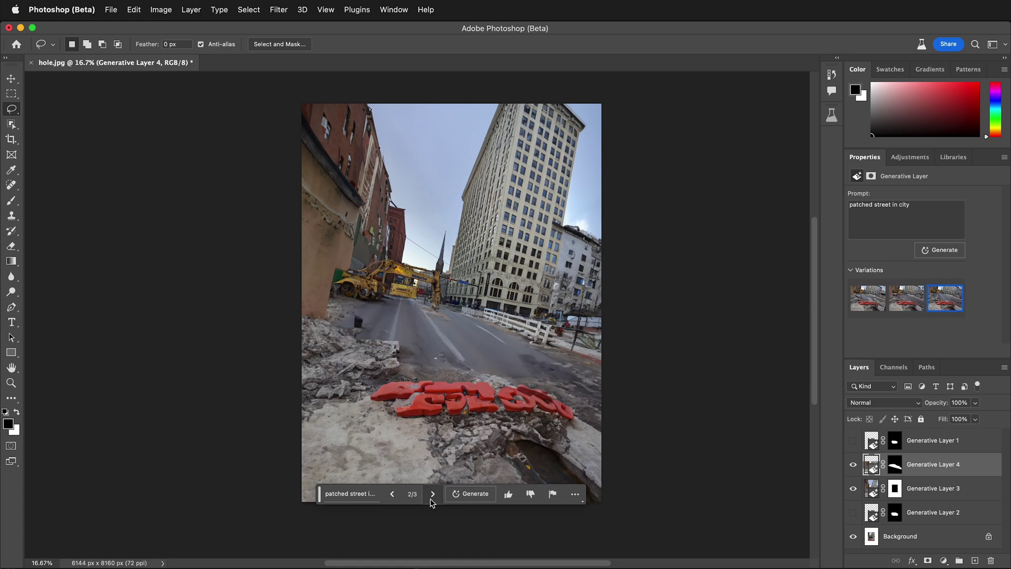
pyautogui.click(392, 495)
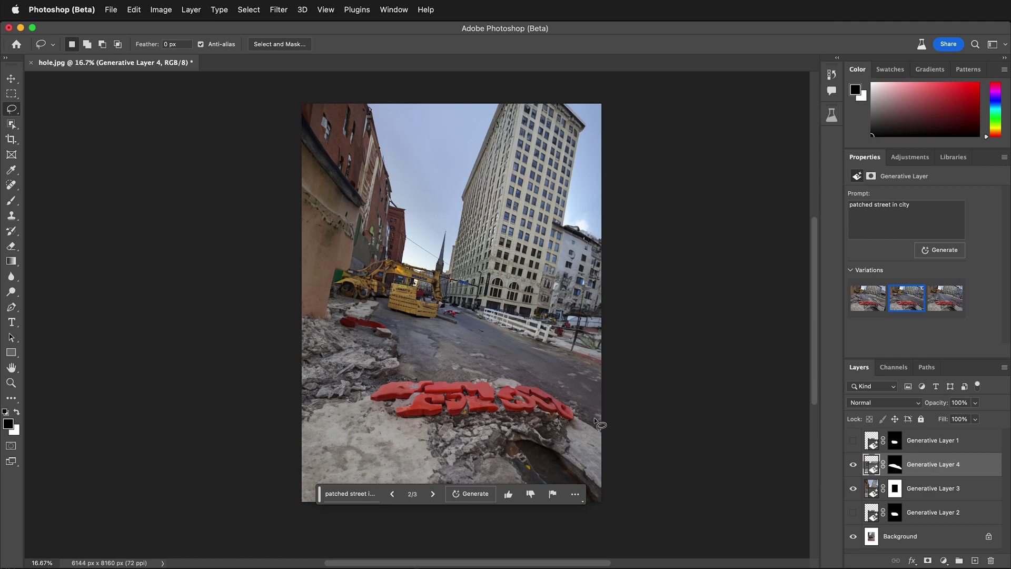
# Lasso the lettered foreground and fill it with 'grass and street curb', keeping dark variation 2/3.
pyautogui.moveTo(600, 425)
pyautogui.mouseDown()
pyautogui.moveTo(516, 380)
pyautogui.moveTo(411, 379)
pyautogui.moveTo(316, 409)
pyautogui.moveTo(261, 447)
pyautogui.moveTo(325, 510)
pyautogui.moveTo(416, 532)
pyautogui.moveTo(575, 529)
pyautogui.moveTo(623, 441)
pyautogui.moveTo(591, 419)
pyautogui.mouseUp()
pyautogui.click(366, 517)
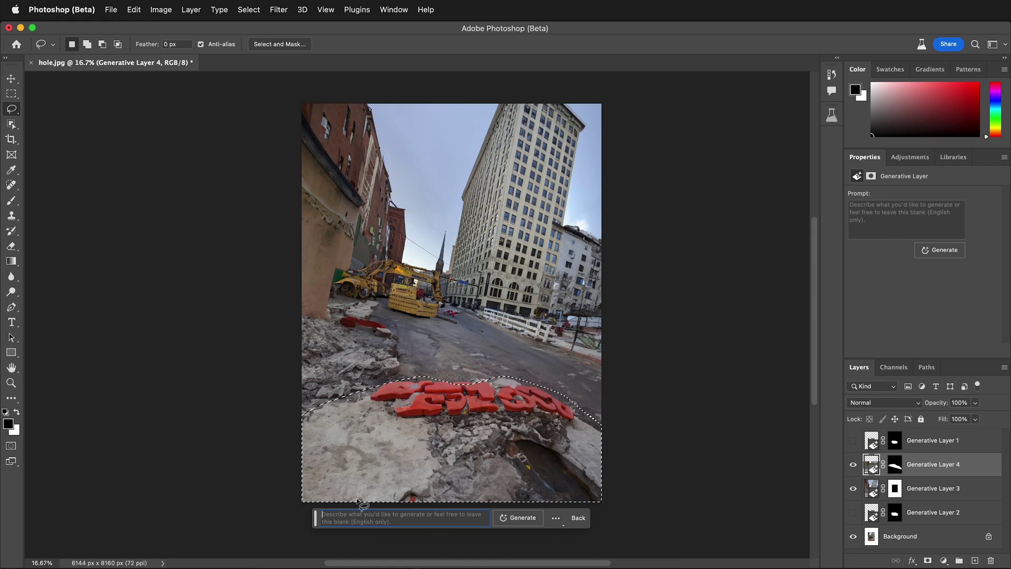
pyautogui.write('grass and ')
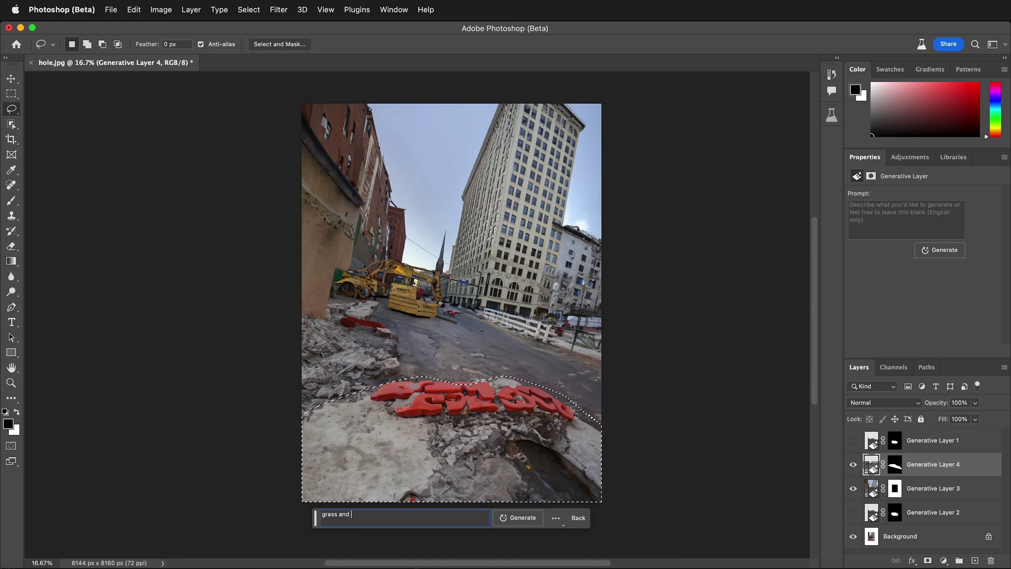
pyautogui.write('street curb')
pyautogui.click(509, 519)
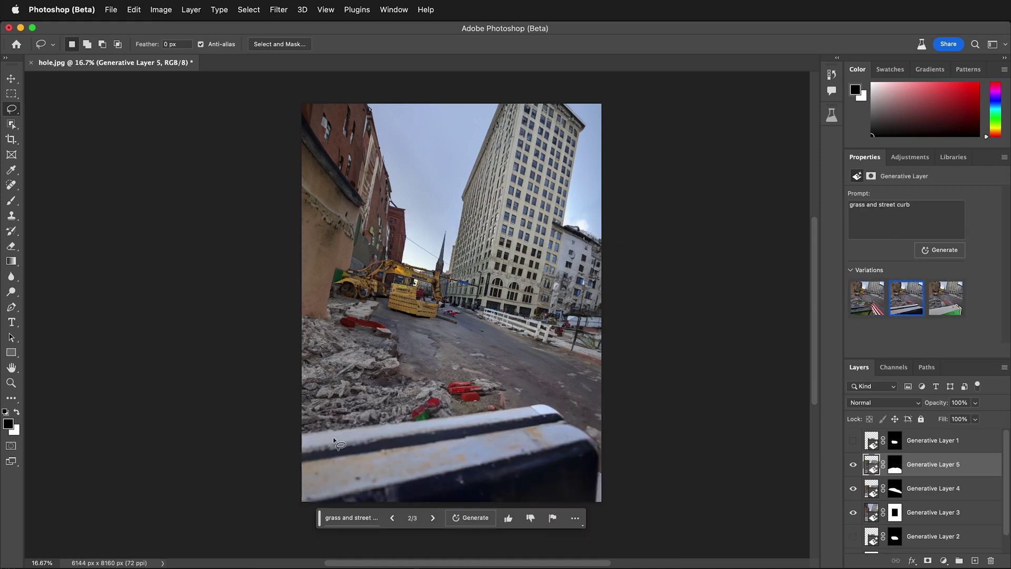
pyautogui.click(433, 518)
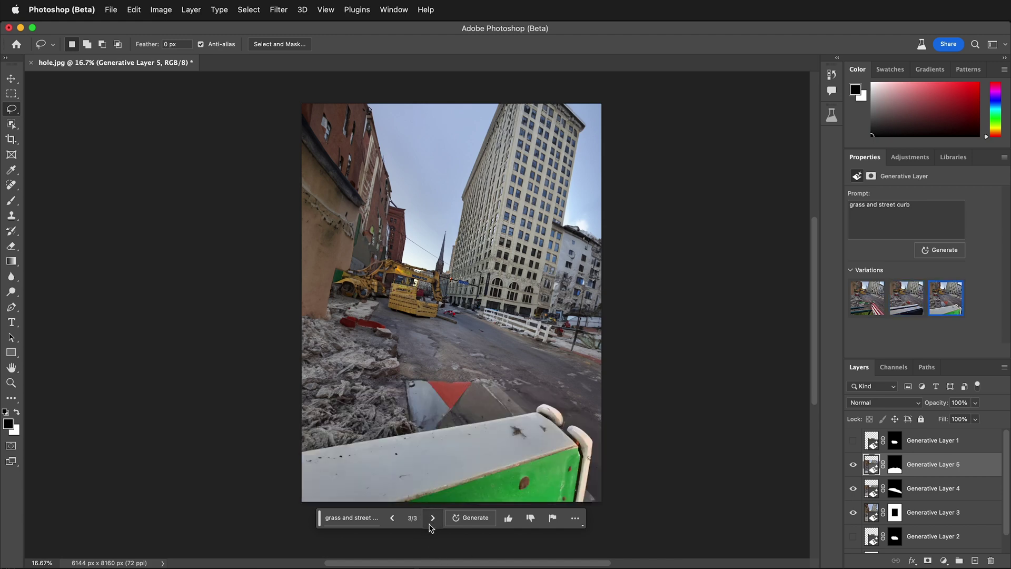
pyautogui.click(392, 517)
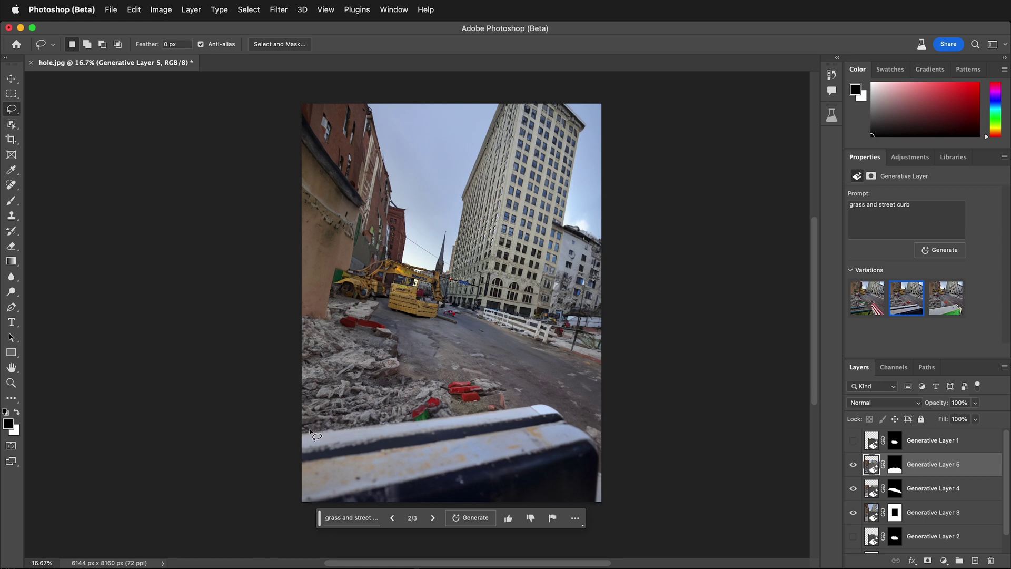
# Outline the left side from curb to top edge and generate a modern apartment building there.
pyautogui.moveTo(306, 436)
pyautogui.mouseDown()
pyautogui.moveTo(459, 420)
pyautogui.moveTo(433, 374)
pyautogui.moveTo(369, 310)
pyautogui.moveTo(387, 265)
pyautogui.moveTo(412, 255)
pyautogui.moveTo(417, 239)
pyautogui.moveTo(407, 186)
pyautogui.moveTo(367, 95)
pyautogui.mouseUp()
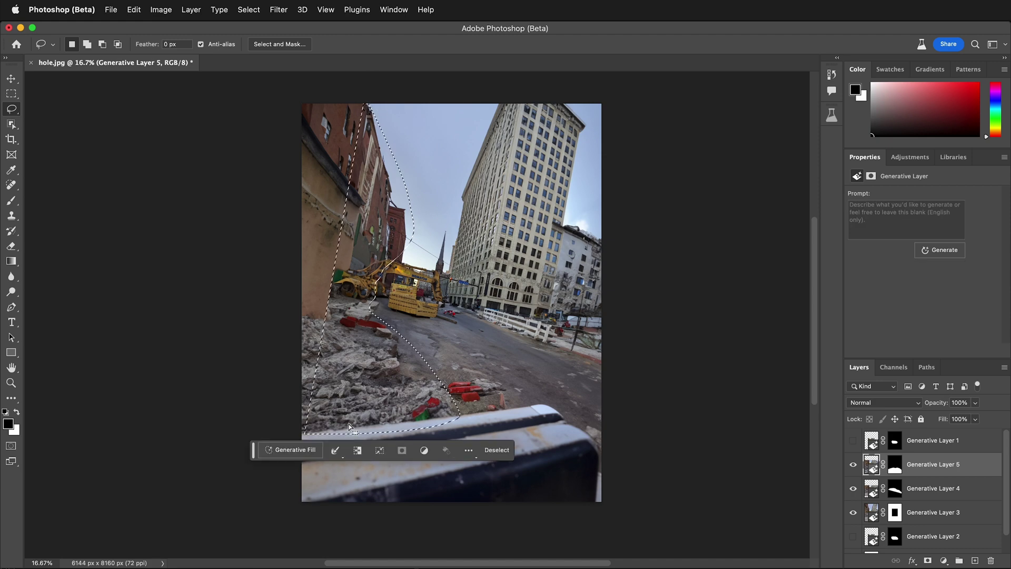
pyautogui.moveTo(347, 428)
pyautogui.mouseDown()
pyautogui.moveTo(296, 418)
pyautogui.moveTo(259, 232)
pyautogui.moveTo(276, 106)
pyautogui.moveTo(336, 81)
pyautogui.moveTo(386, 95)
pyautogui.mouseUp()
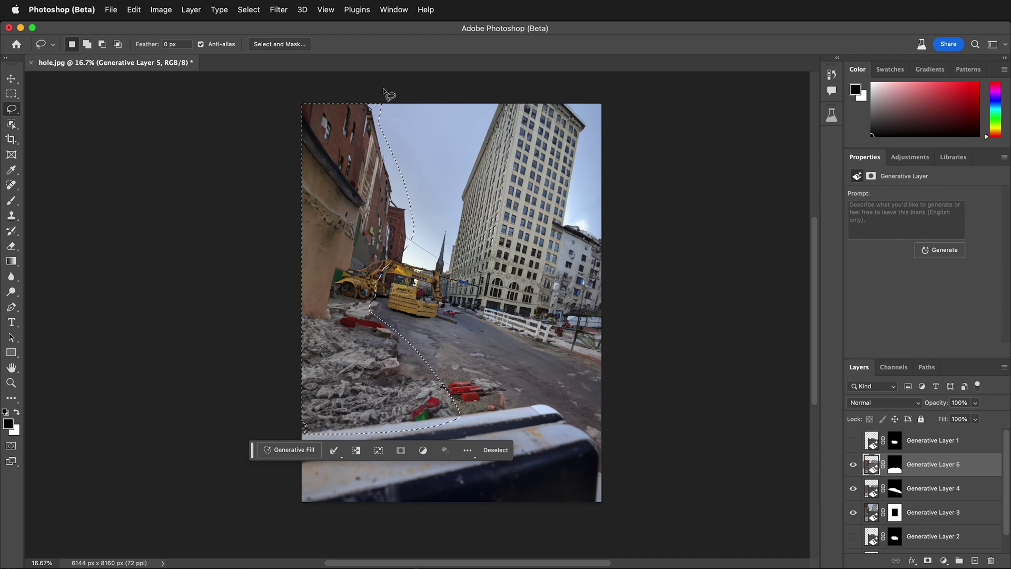
pyautogui.click(289, 449)
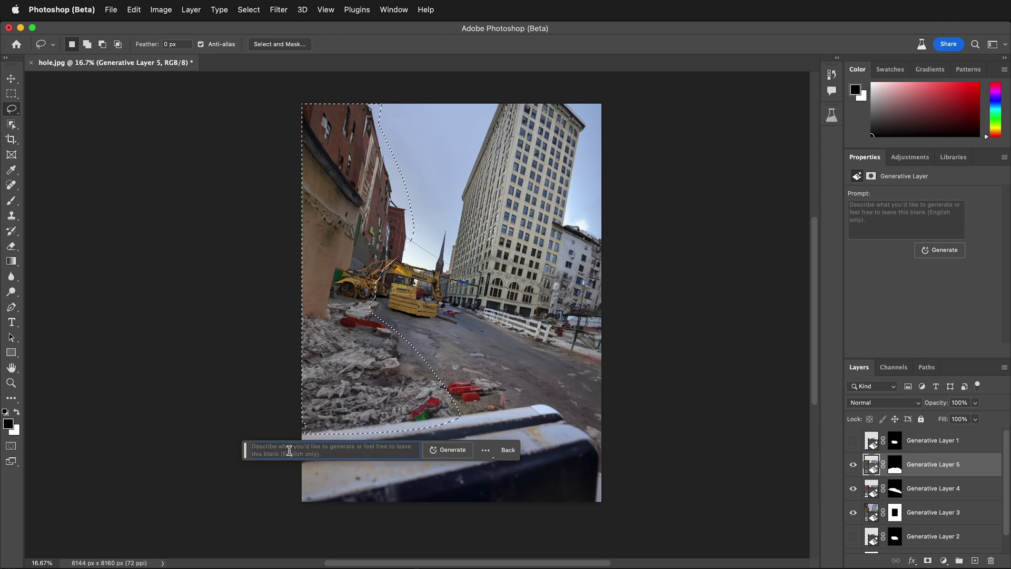
pyautogui.write('modern glass apartment building')
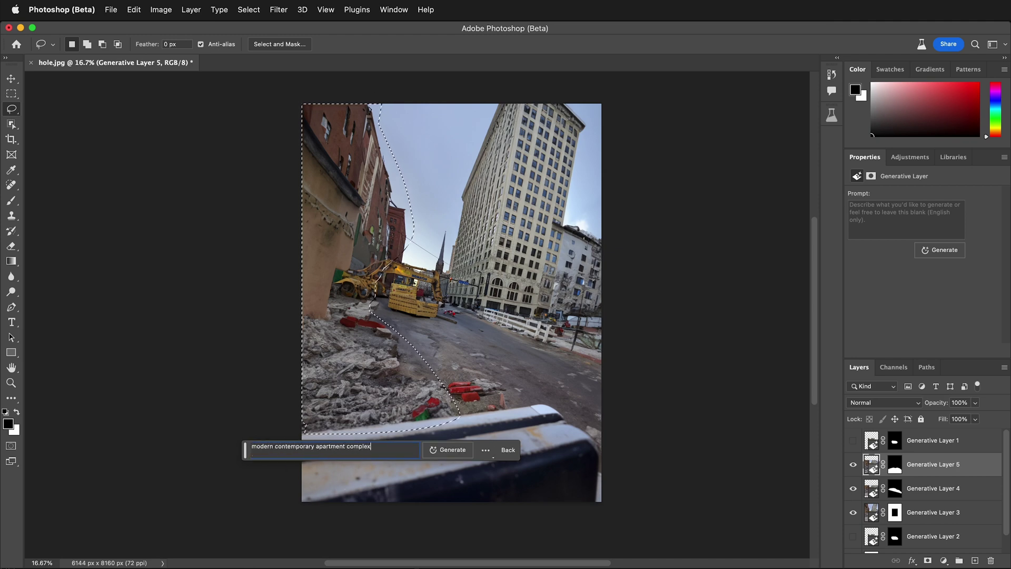
pyautogui.click(448, 450)
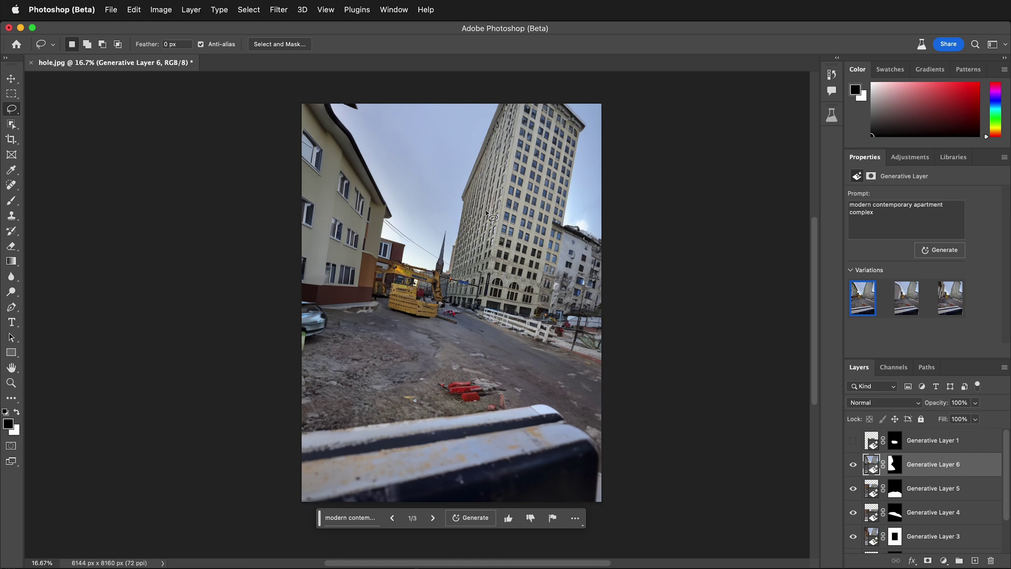
# Compare the three building variations and keep the first one.
pyautogui.click(433, 516)
pyautogui.click(433, 519)
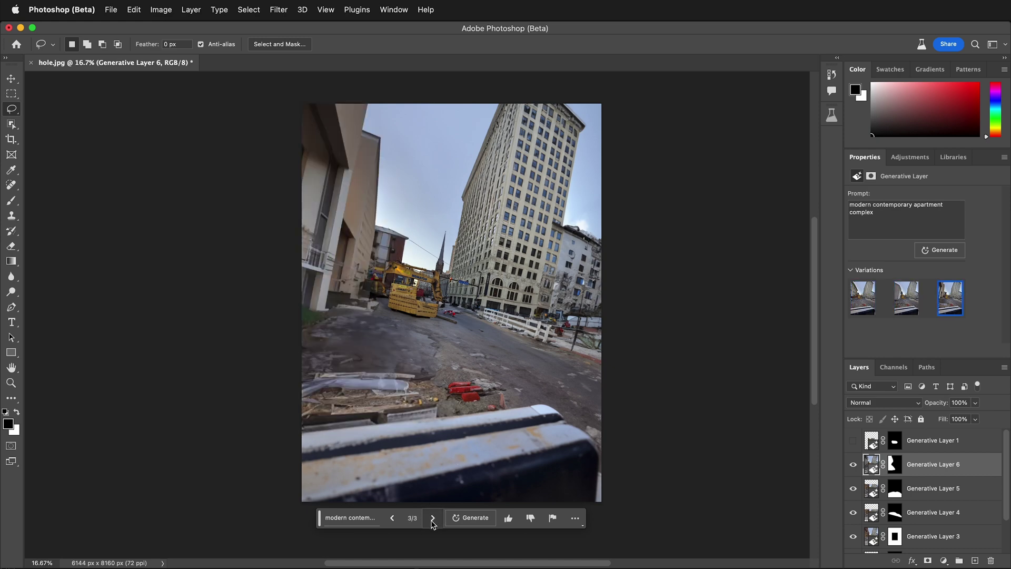
pyautogui.click(392, 518)
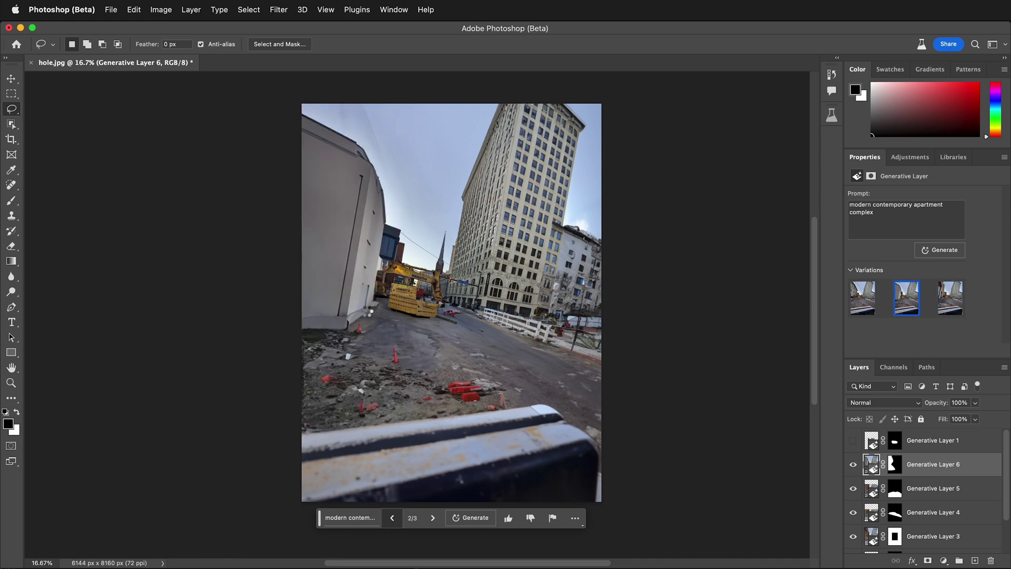
pyautogui.click(393, 518)
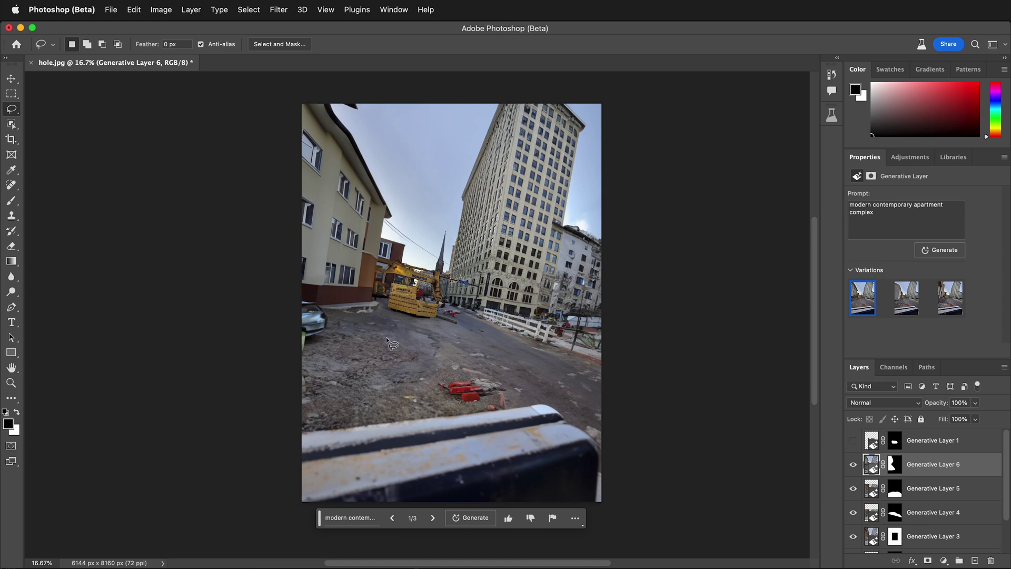
# Fill the sky between the buildings with a 'thunderstorm', keeping red variation 2/3, and move the task bar aside.
pyautogui.moveTo(335, 109)
pyautogui.mouseDown()
pyautogui.moveTo(377, 171)
pyautogui.moveTo(394, 263)
pyautogui.moveTo(421, 260)
pyautogui.moveTo(464, 230)
pyautogui.moveTo(505, 107)
pyautogui.moveTo(387, 81)
pyautogui.moveTo(343, 98)
pyautogui.moveTo(344, 141)
pyautogui.moveTo(392, 259)
pyautogui.mouseUp()
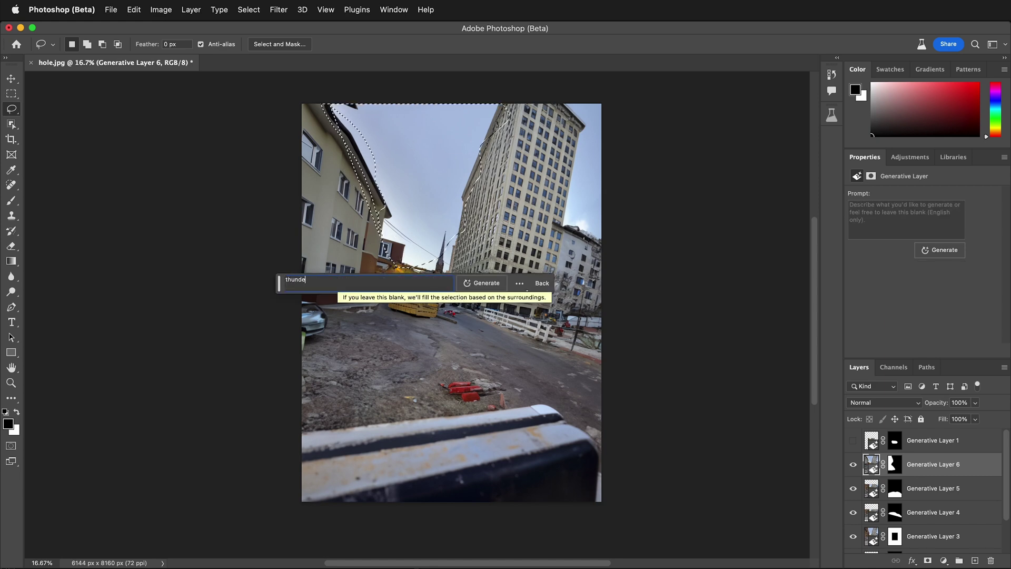
pyautogui.click(482, 282)
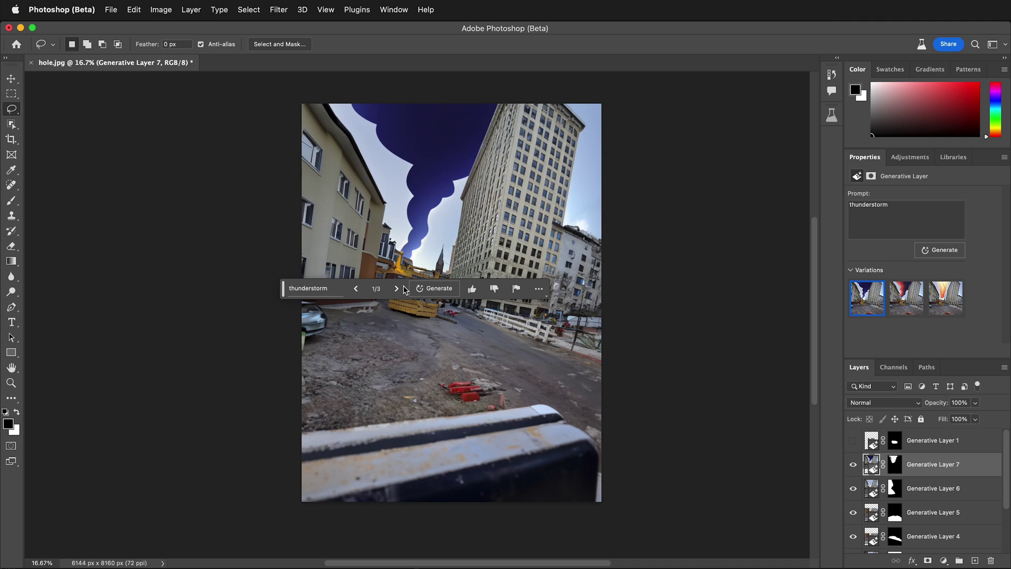
pyautogui.click(397, 288)
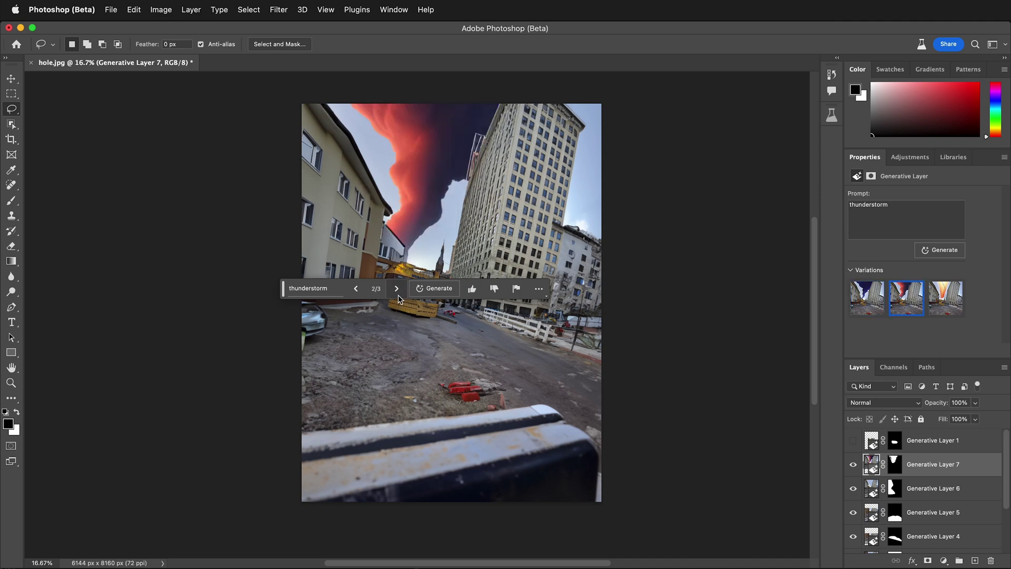
pyautogui.click(398, 290)
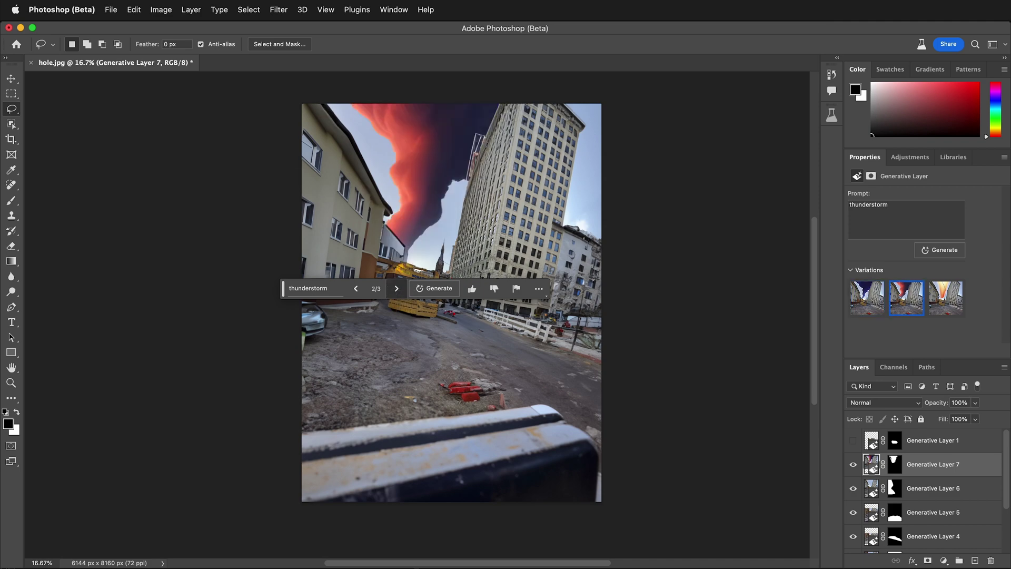
pyautogui.click(358, 291)
pyautogui.moveTo(283, 291); pyautogui.dragTo(31, 399)
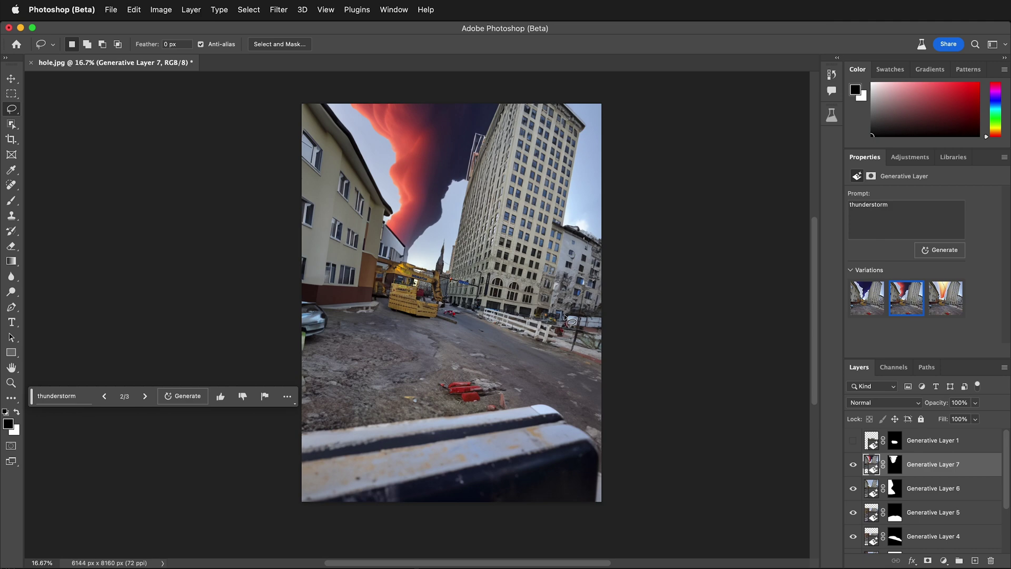
# Lasso the lower street and generate a 'marching band' fill into it.
pyautogui.moveTo(570, 322)
pyautogui.mouseDown()
pyautogui.moveTo(322, 357)
pyautogui.moveTo(343, 400)
pyautogui.moveTo(510, 482)
pyautogui.moveTo(657, 351)
pyautogui.moveTo(564, 304)
pyautogui.mouseUp()
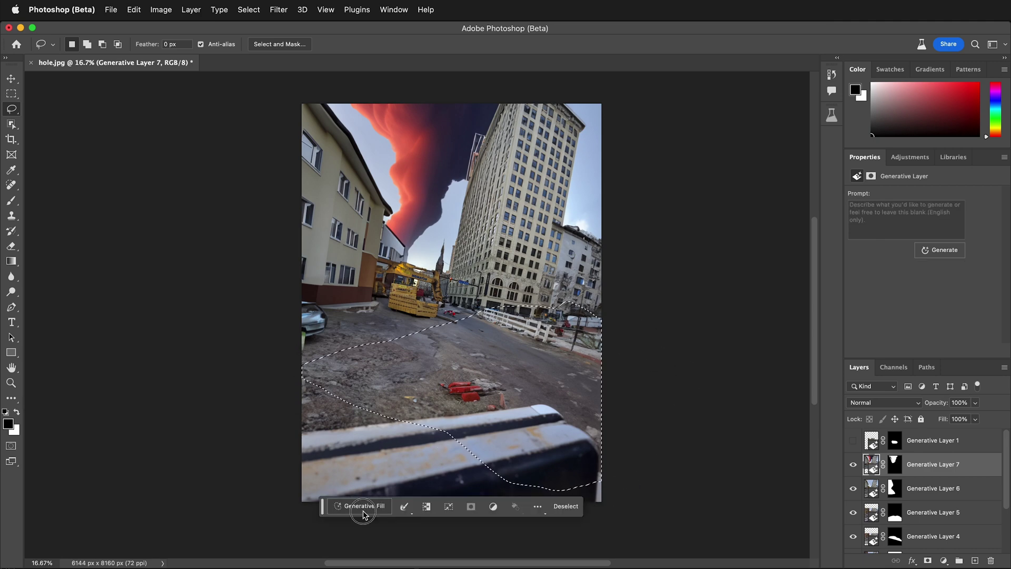
pyautogui.click(362, 507)
pyautogui.click(524, 505)
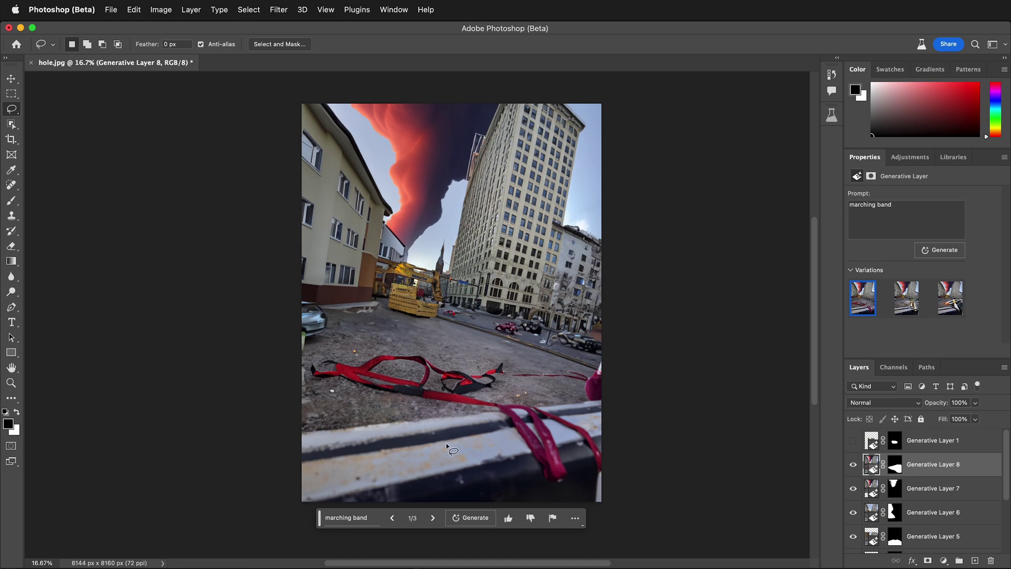
# Keep the red-strap first variation, then outline the street from left edge to right edge.
pyautogui.click(433, 518)
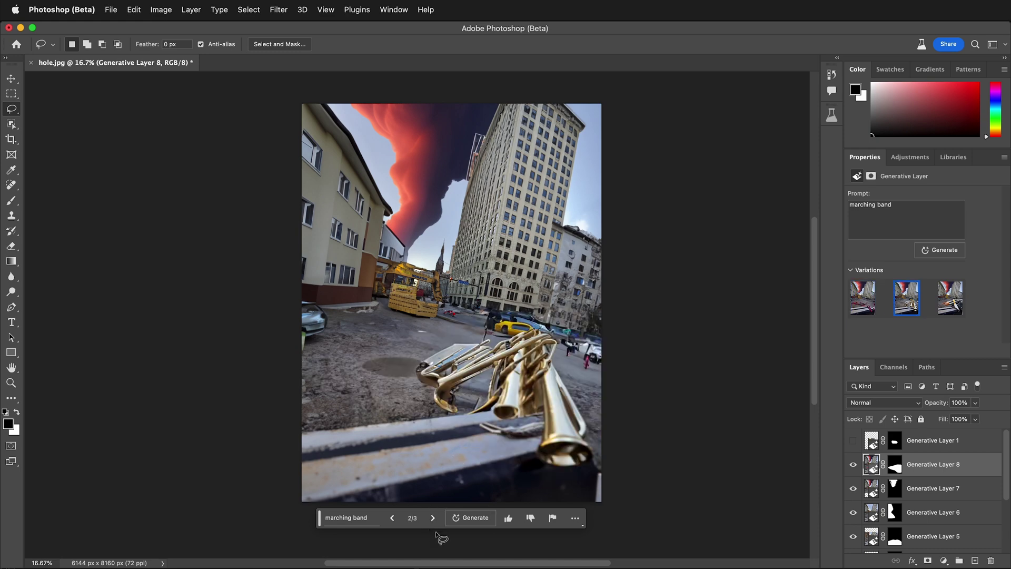
pyautogui.click(434, 520)
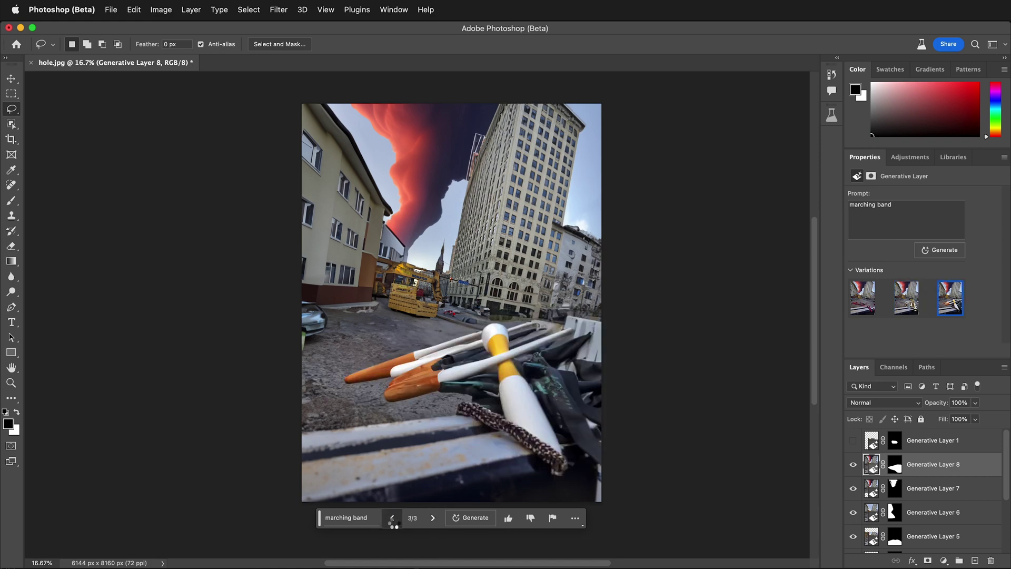
pyautogui.click(392, 519)
pyautogui.click(392, 519)
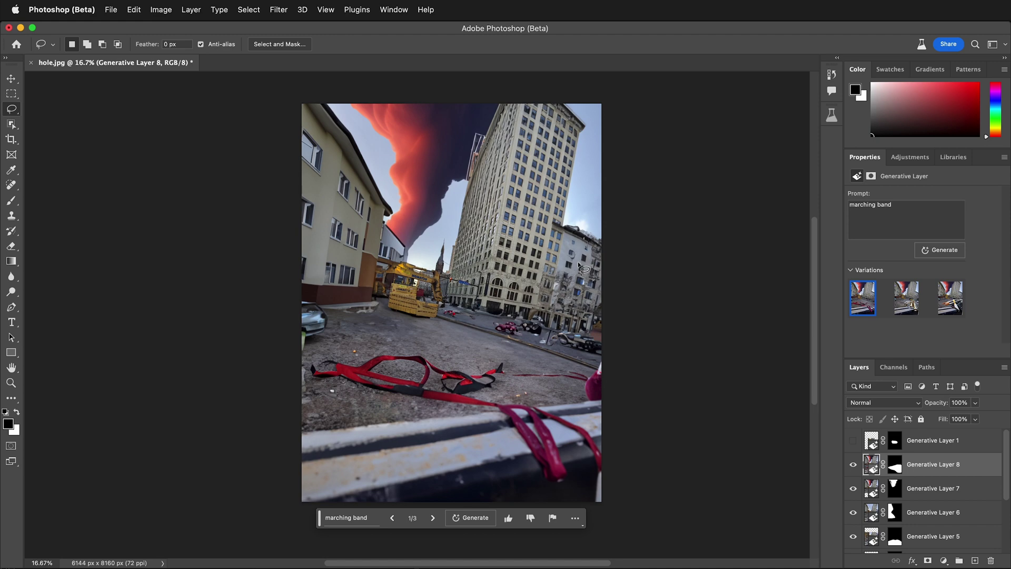
pyautogui.moveTo(302, 270)
pyautogui.mouseDown()
pyautogui.moveTo(355, 292)
pyautogui.moveTo(413, 287)
pyautogui.moveTo(459, 302)
pyautogui.moveTo(592, 272)
pyautogui.moveTo(623, 305)
pyautogui.moveTo(625, 409)
pyautogui.moveTo(539, 438)
pyautogui.moveTo(445, 428)
pyautogui.moveTo(406, 448)
pyautogui.moveTo(310, 425)
pyautogui.moveTo(276, 349)
pyautogui.moveTo(295, 268)
pyautogui.mouseUp()
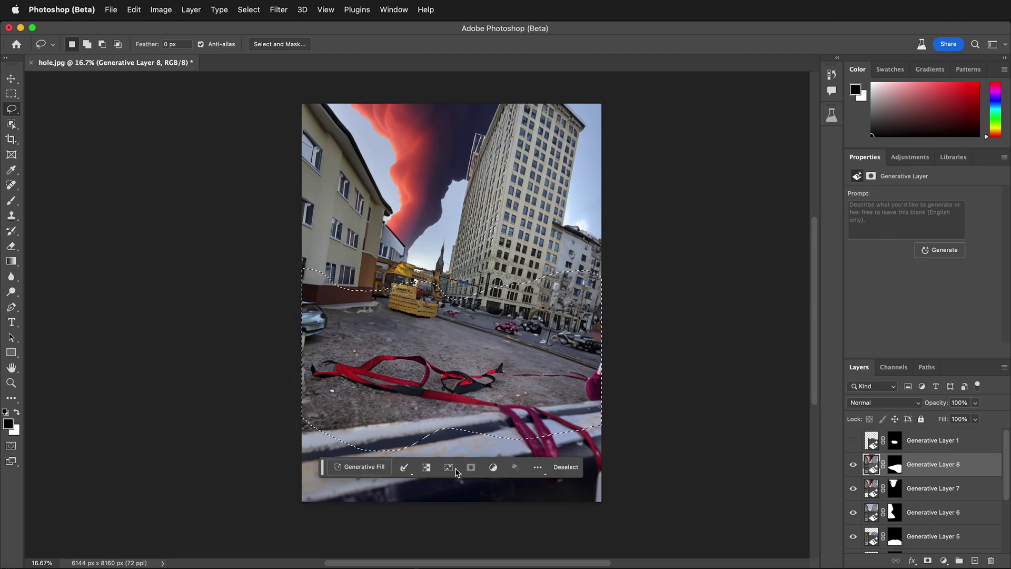
# Generate a promptless fill turning the street into a wet icy road, keeping variation 1 of 3.
pyautogui.click(360, 467)
pyautogui.click(564, 467)
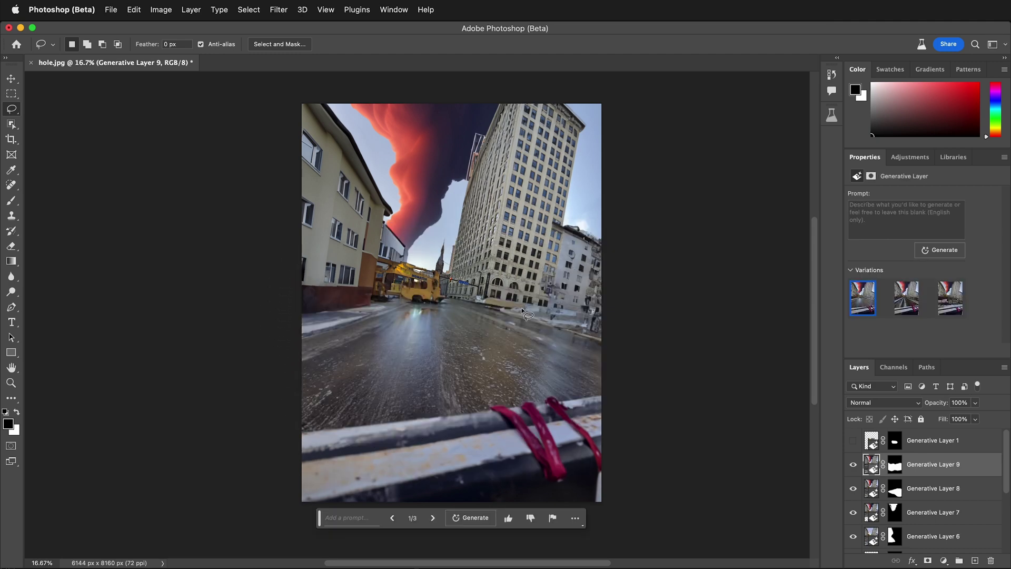
pyautogui.click(433, 517)
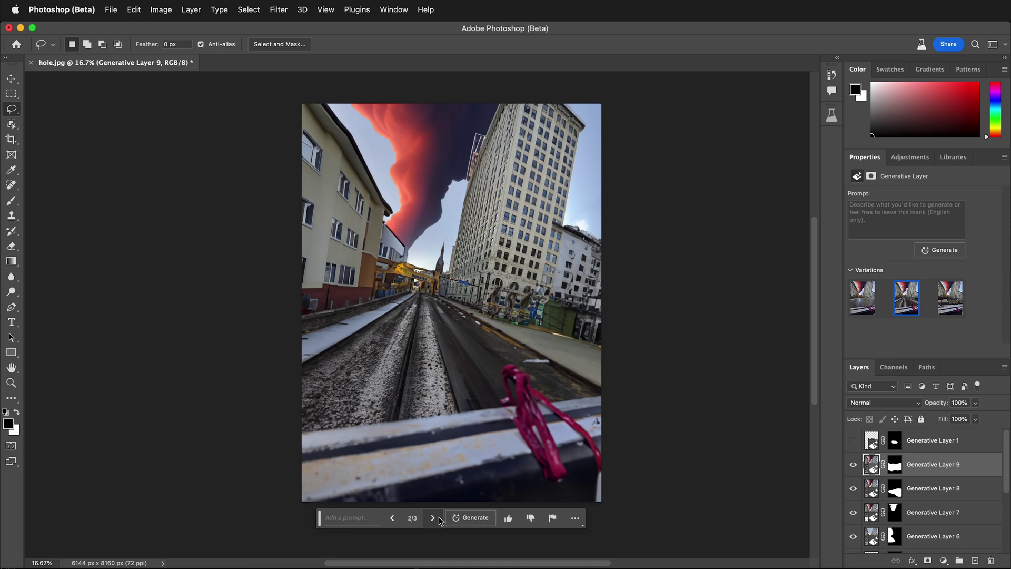
pyautogui.click(392, 519)
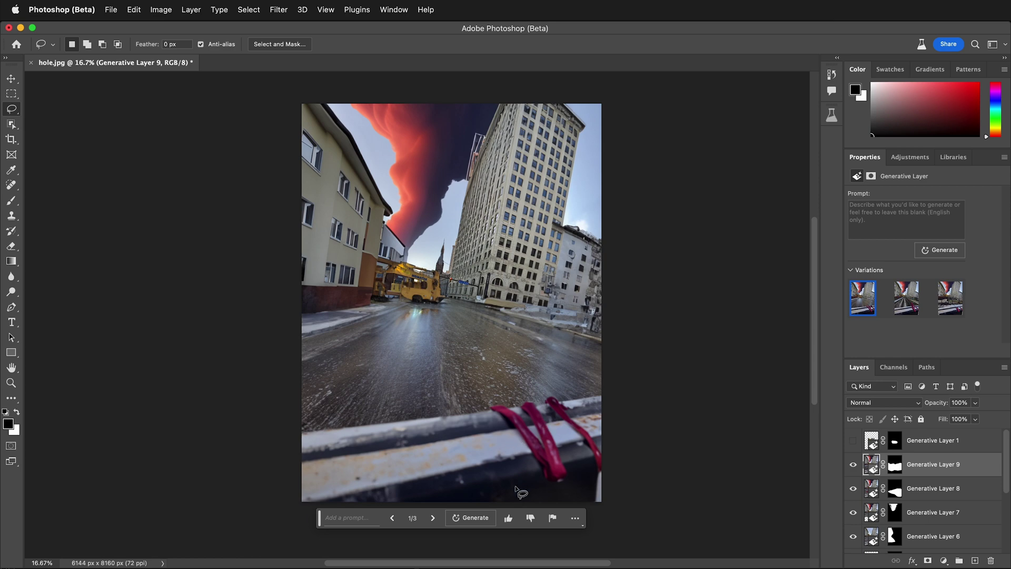
pyautogui.click(179, 8)
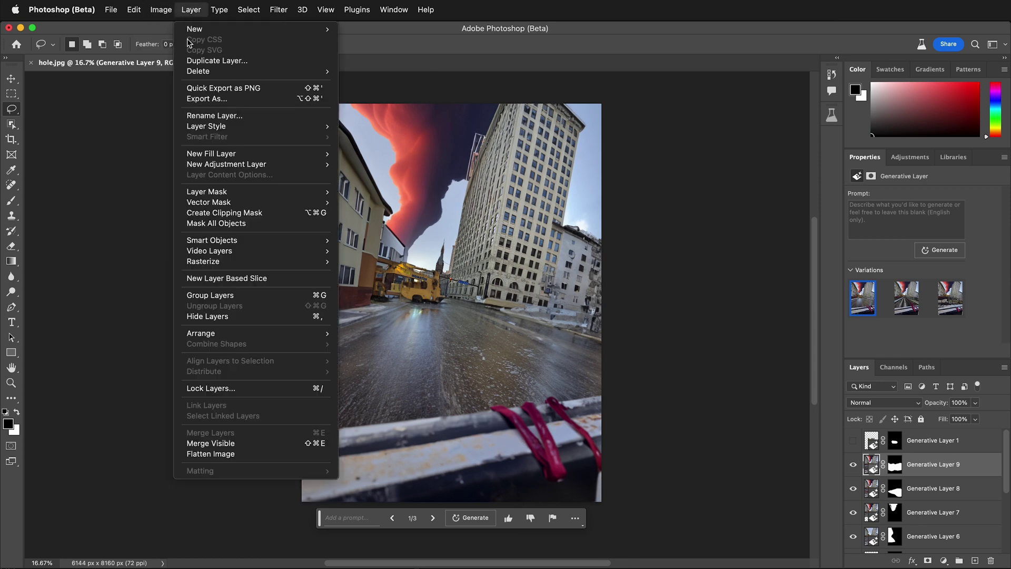
# Double the canvas to 12288 × 16320 px (width 6144*2, height 8160*2).
pyautogui.moveTo(161, 9)
pyautogui.click(174, 112)
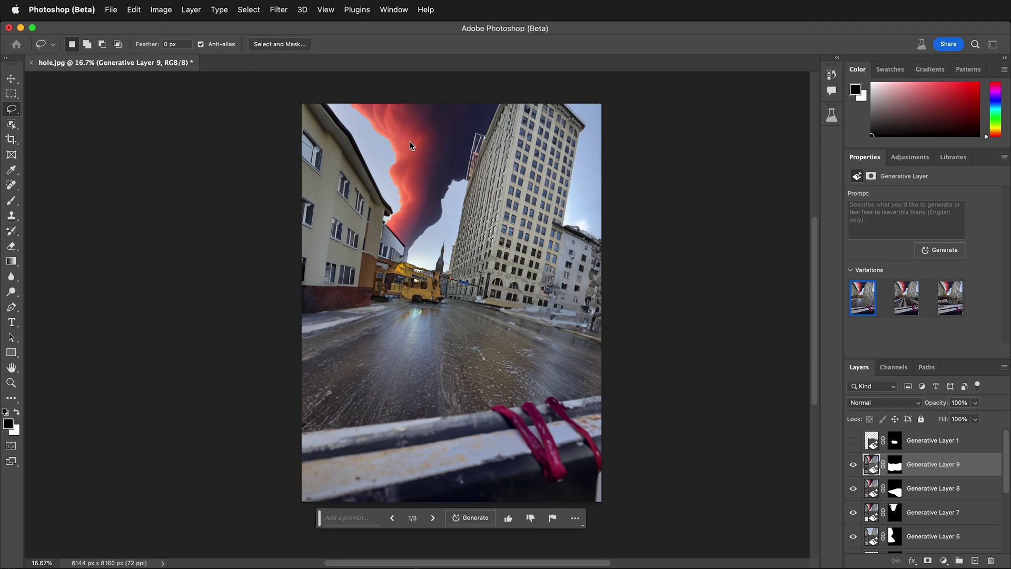
pyautogui.click(618, 170)
pyautogui.write('*2')
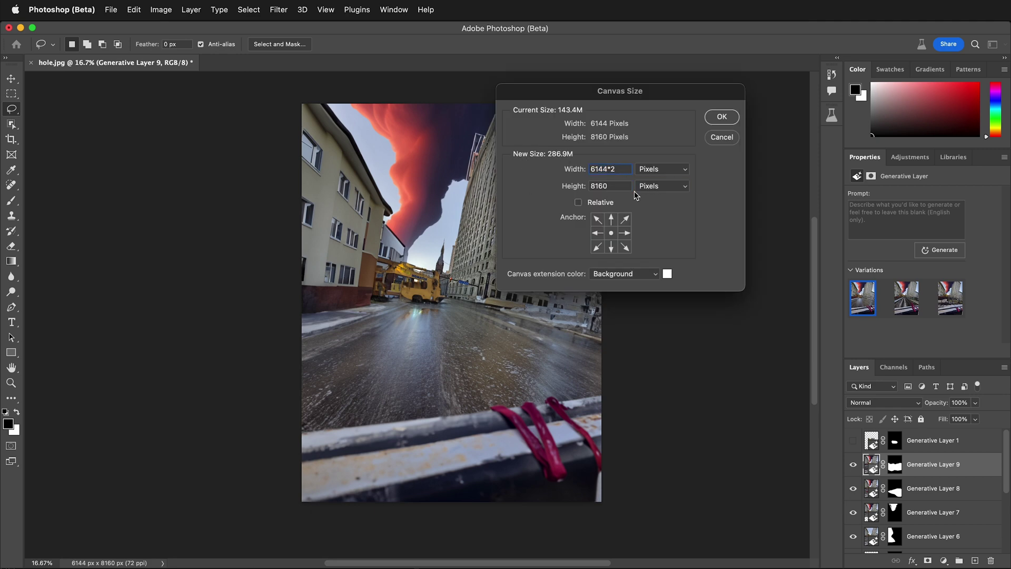
pyautogui.press('Tab')
pyautogui.write('8160*2')
pyautogui.click(716, 122)
pyautogui.press('super+minus')
pyautogui.press('super+minus')
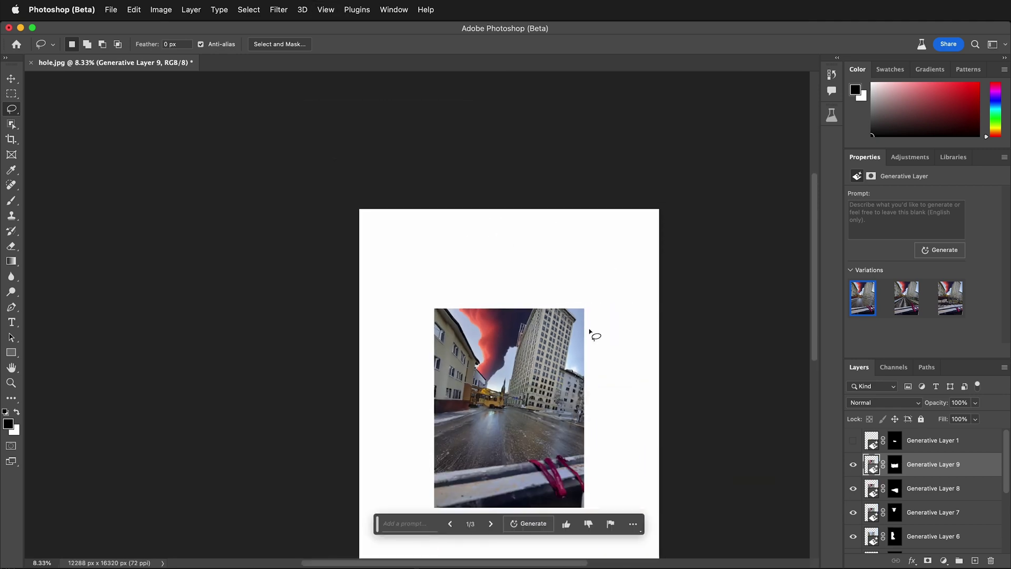
# Lasso the photo's central area and invert the selection to cover the blank border.
pyautogui.moveTo(457, 323)
pyautogui.mouseDown()
pyautogui.moveTo(438, 455)
pyautogui.moveTo(486, 497)
pyautogui.moveTo(558, 488)
pyautogui.moveTo(573, 435)
pyautogui.moveTo(569, 330)
pyautogui.moveTo(535, 309)
pyautogui.moveTo(457, 323)
pyautogui.mouseUp()
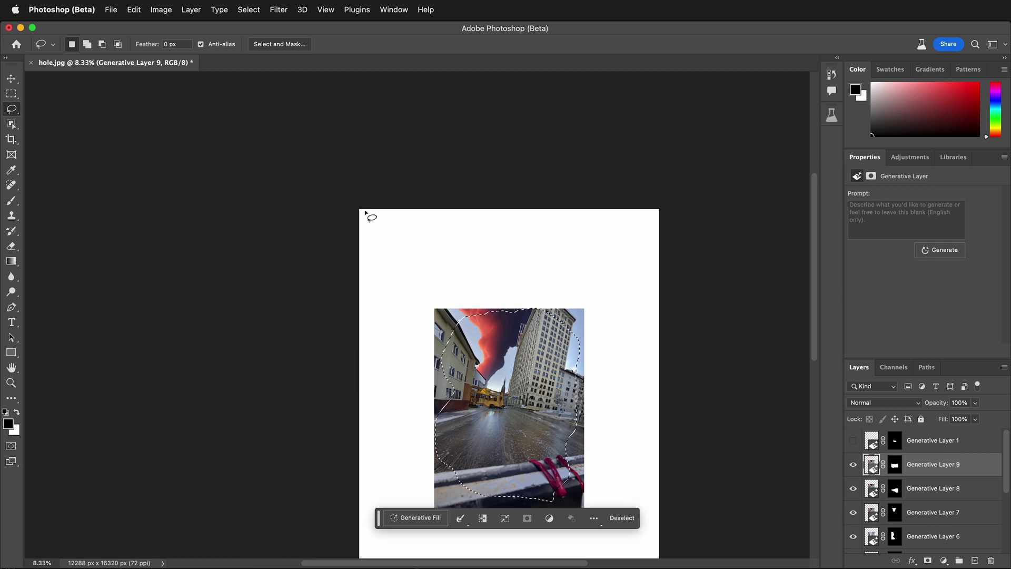
pyautogui.click(249, 10)
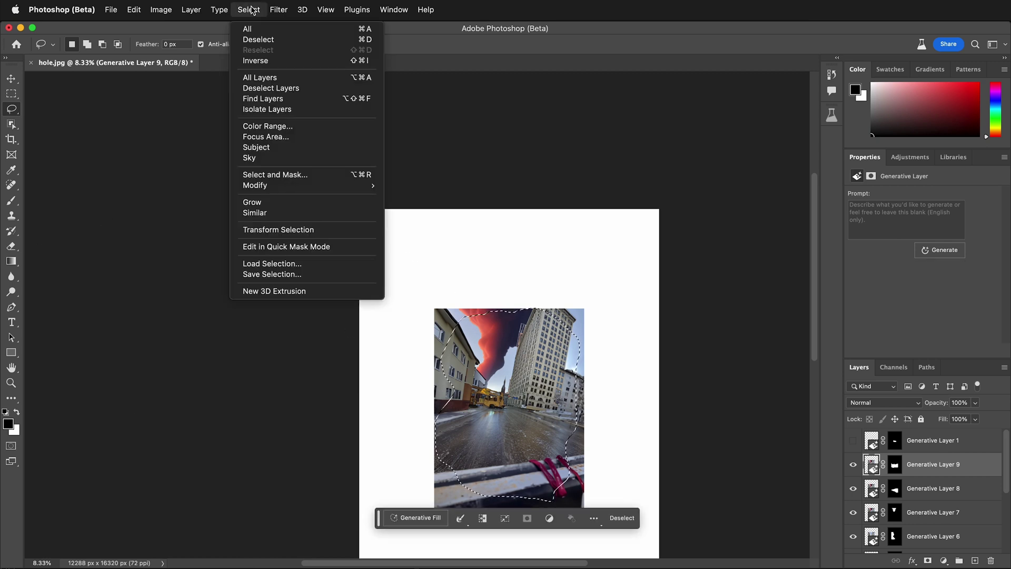
pyautogui.click(275, 62)
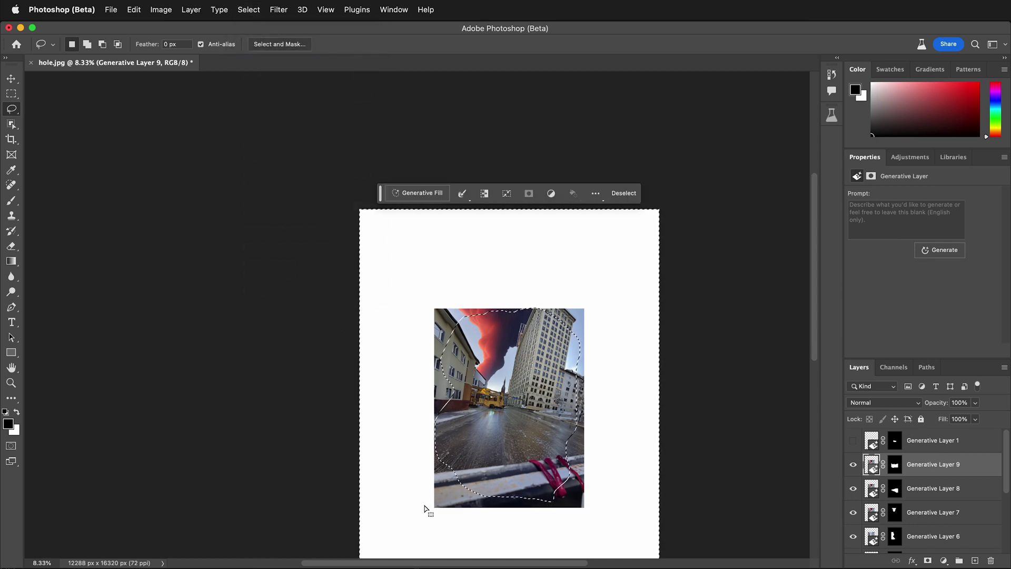
pyautogui.click(415, 193)
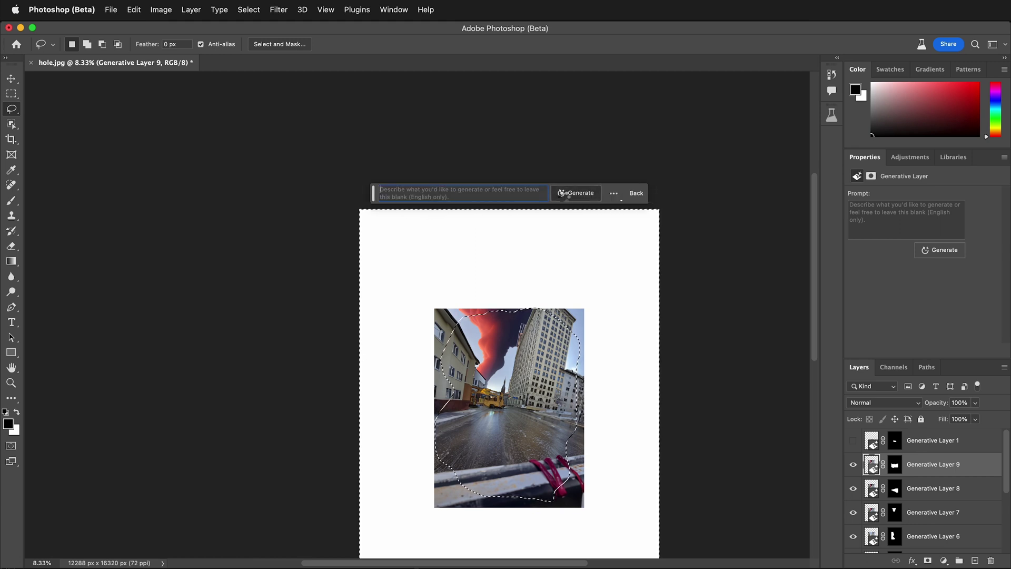
# Outpaint the border with extended street scenery, choosing variation 3 of 3 with two tall towers.
pyautogui.click(564, 194)
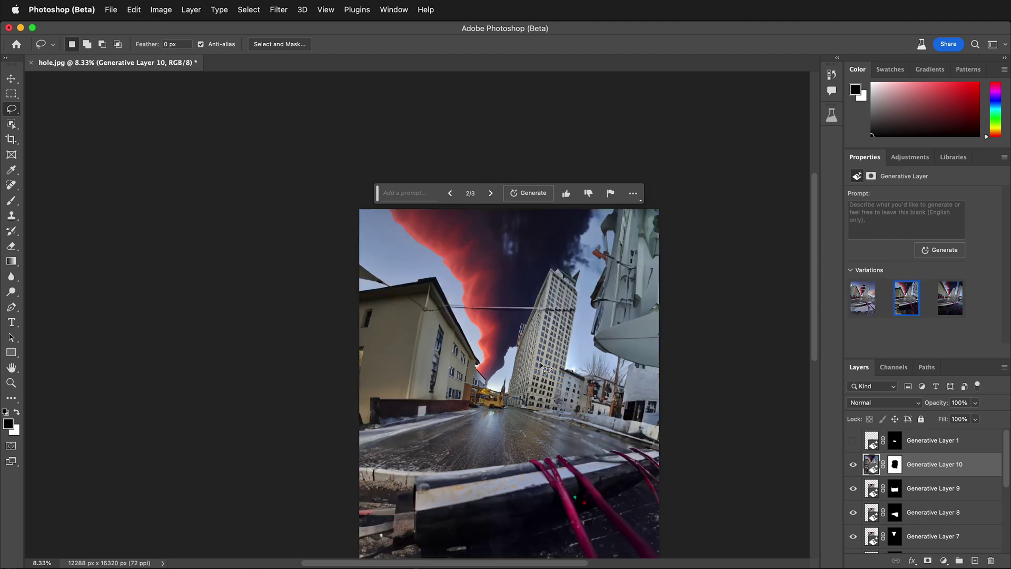
pyautogui.click(491, 193)
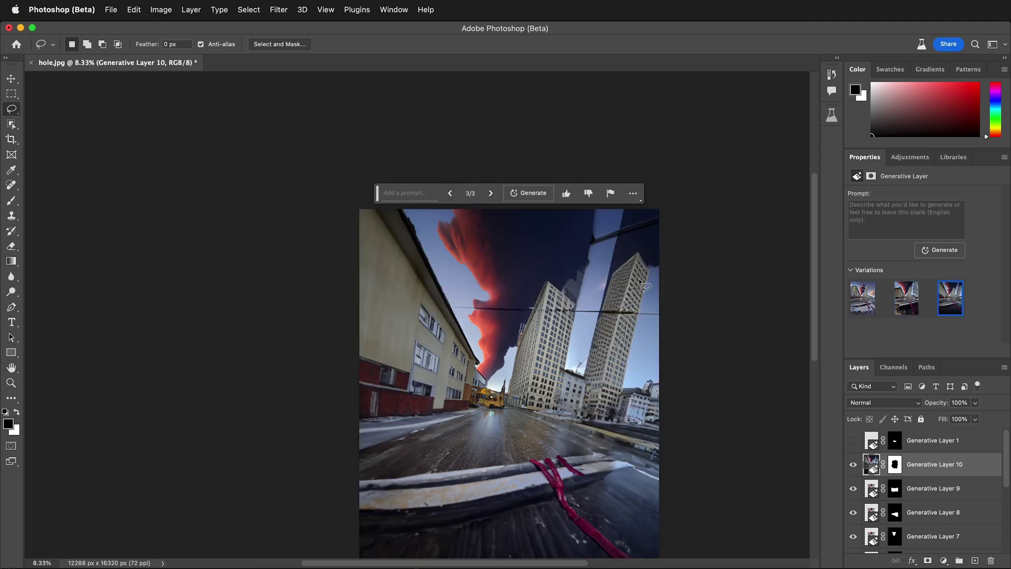
pyautogui.scroll(-4, 632, 358)
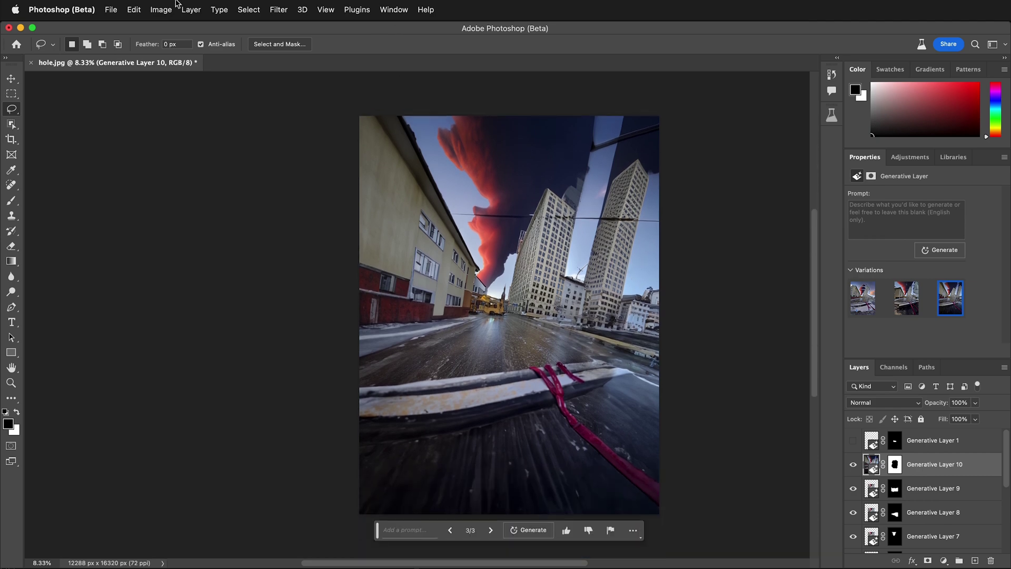
# Double the canvas again to 24576 × 32640 px by multiplying width and height by 2.
pyautogui.click(161, 10)
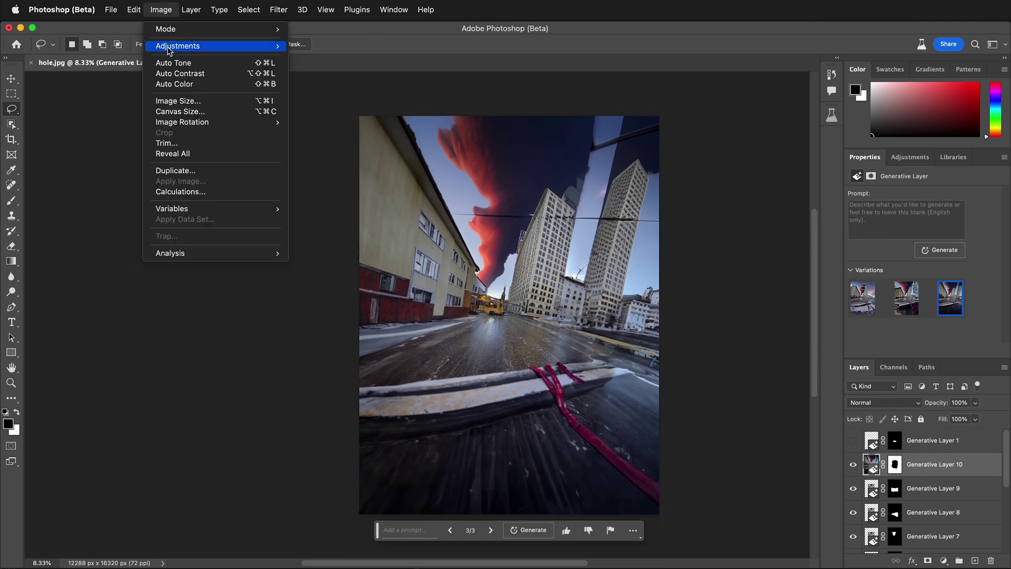
pyautogui.click(195, 114)
pyautogui.press('Right')
pyautogui.write('*2')
pyautogui.press('Tab')
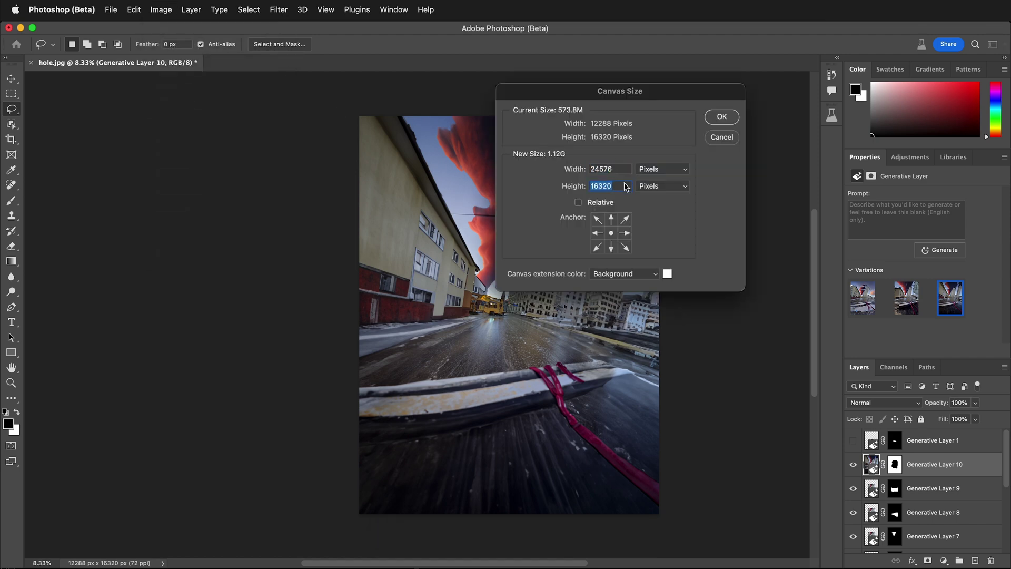
pyautogui.press('Right')
pyautogui.write('*2')
pyautogui.press('Return')
# Lasso the centre of the scene and invert the selection onto the new white border.
pyautogui.press('super+minus')
pyautogui.press('super+minus')
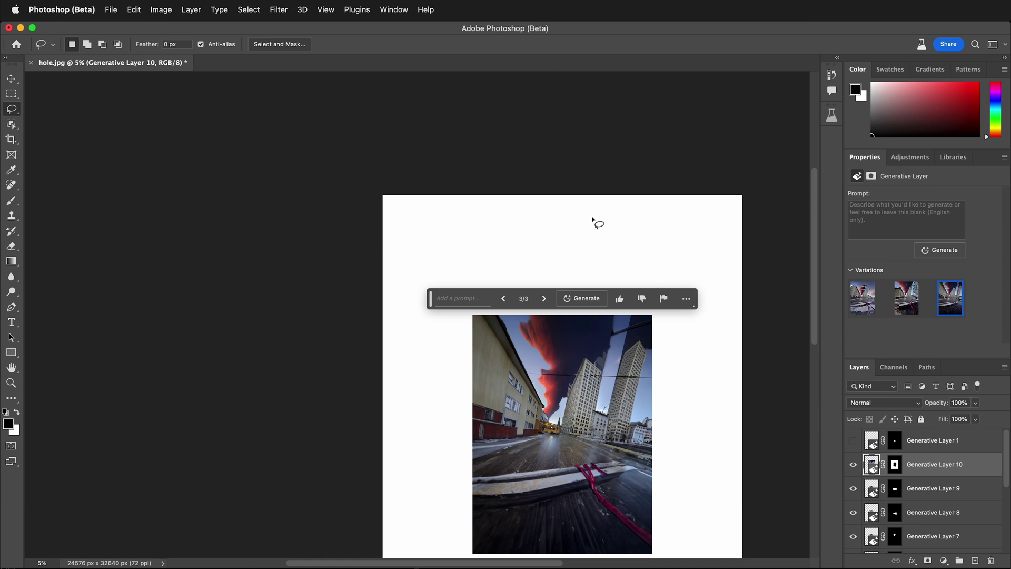
pyautogui.moveTo(591, 219); pyautogui.dragTo(455, 74)
pyautogui.moveTo(376, 175)
pyautogui.mouseDown()
pyautogui.moveTo(366, 251)
pyautogui.moveTo(396, 413)
pyautogui.moveTo(484, 341)
pyautogui.moveTo(470, 169)
pyautogui.moveTo(380, 175)
pyautogui.mouseUp()
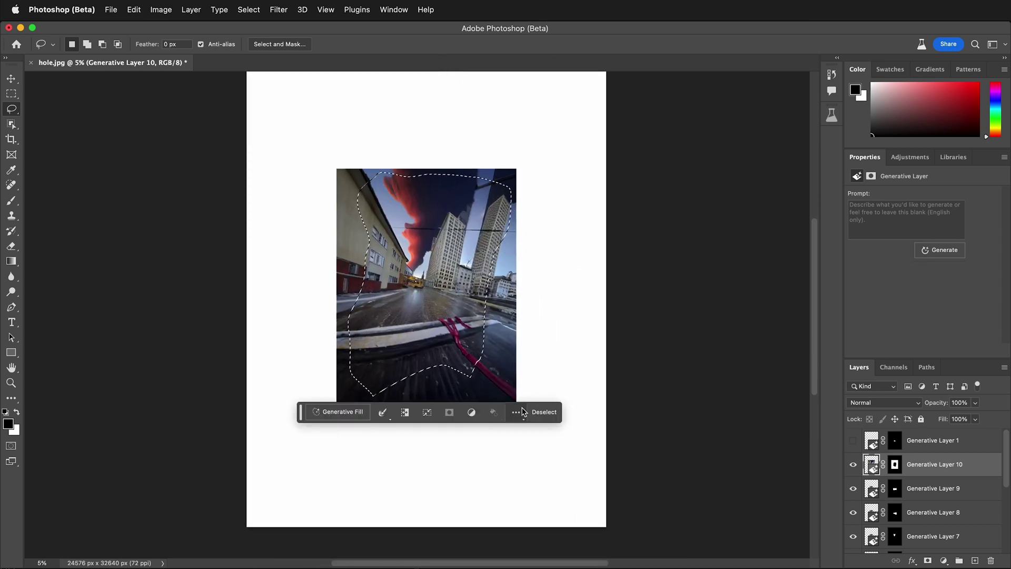
pyautogui.click(516, 412)
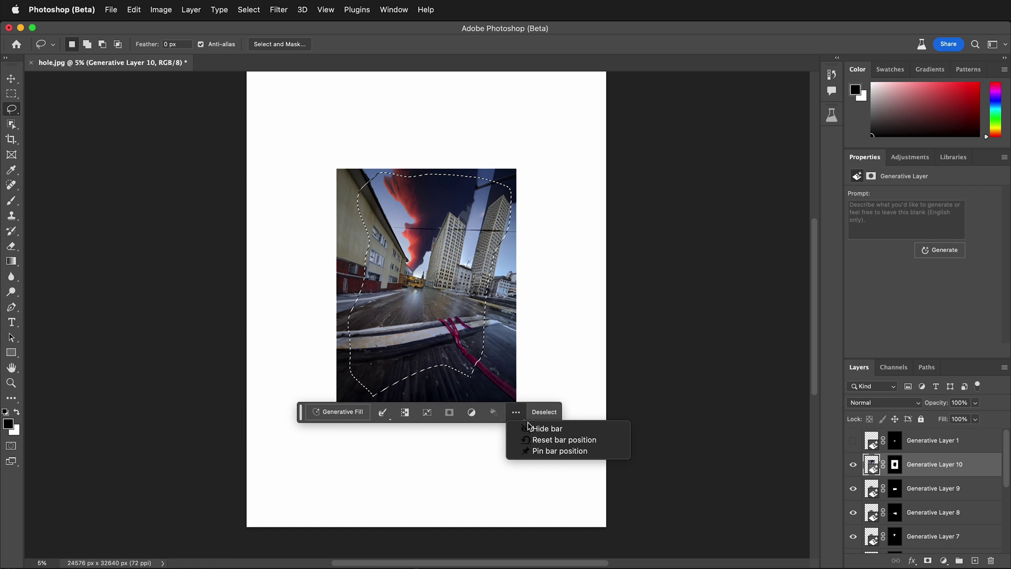
pyautogui.click(248, 9)
pyautogui.click(258, 61)
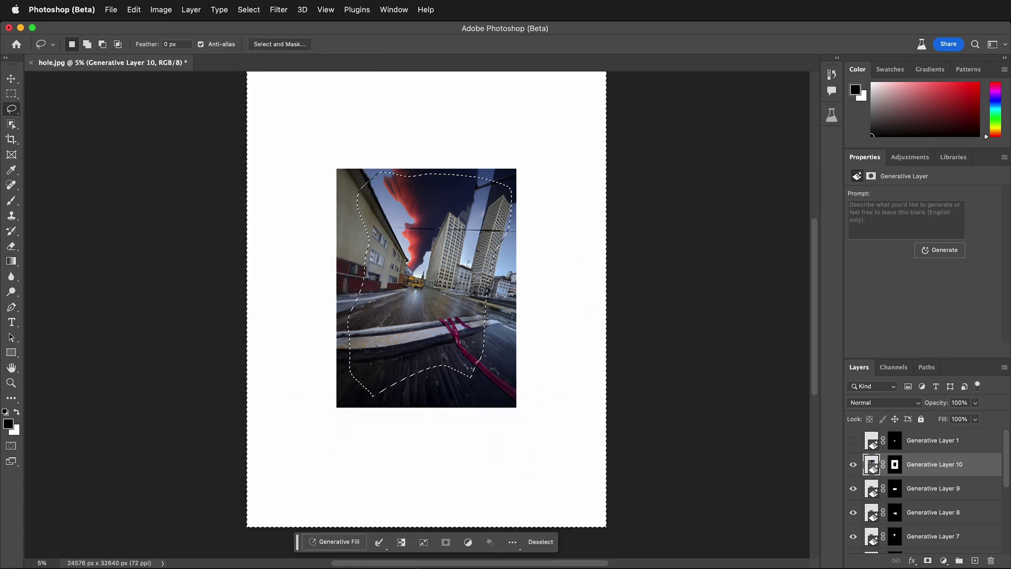
# Outpaint the 24576 × 32640 px border, keeping the third variation with a dark wall on the left.
pyautogui.click(340, 542)
pyautogui.click(495, 543)
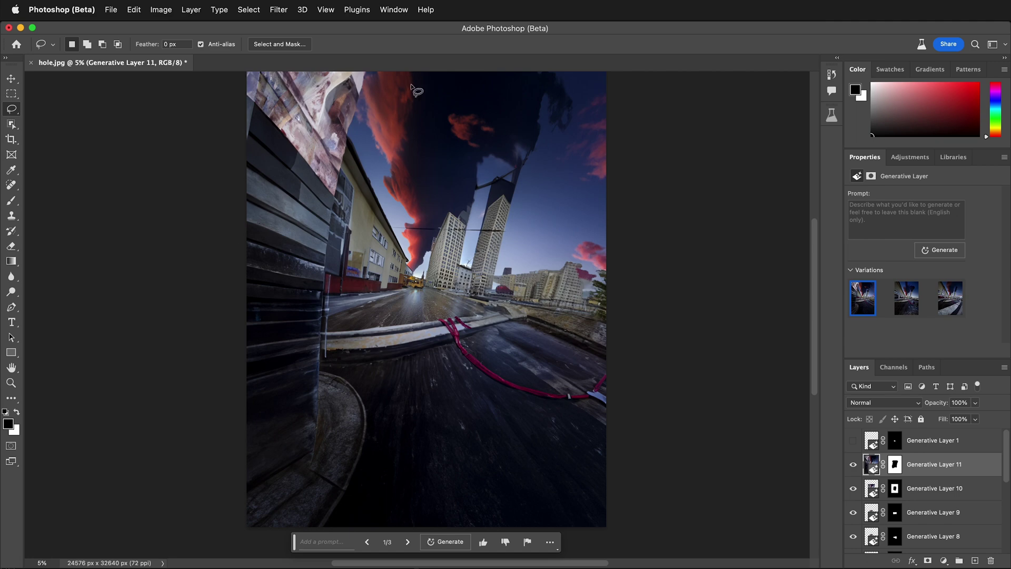
pyautogui.click(409, 543)
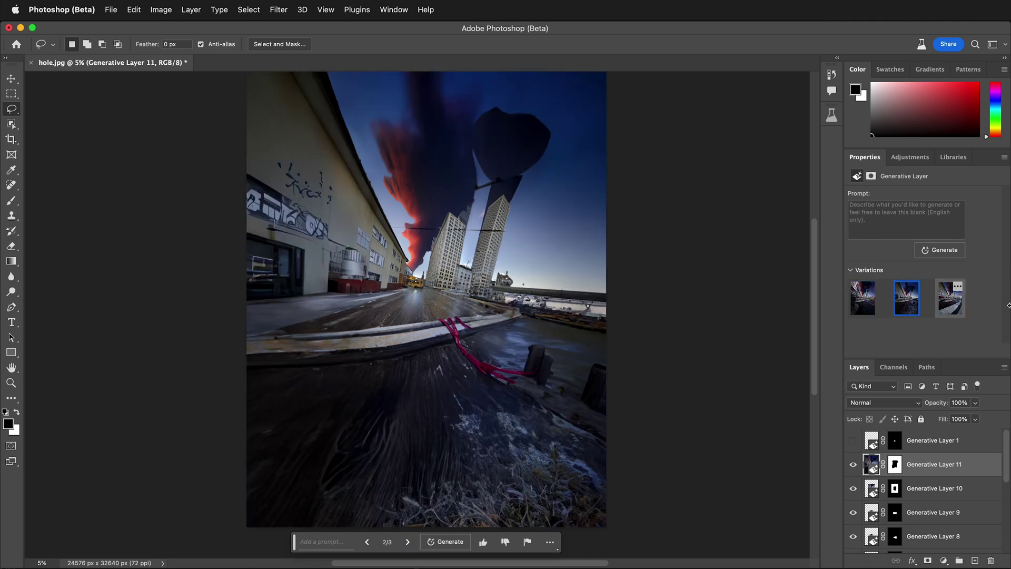
pyautogui.click(950, 298)
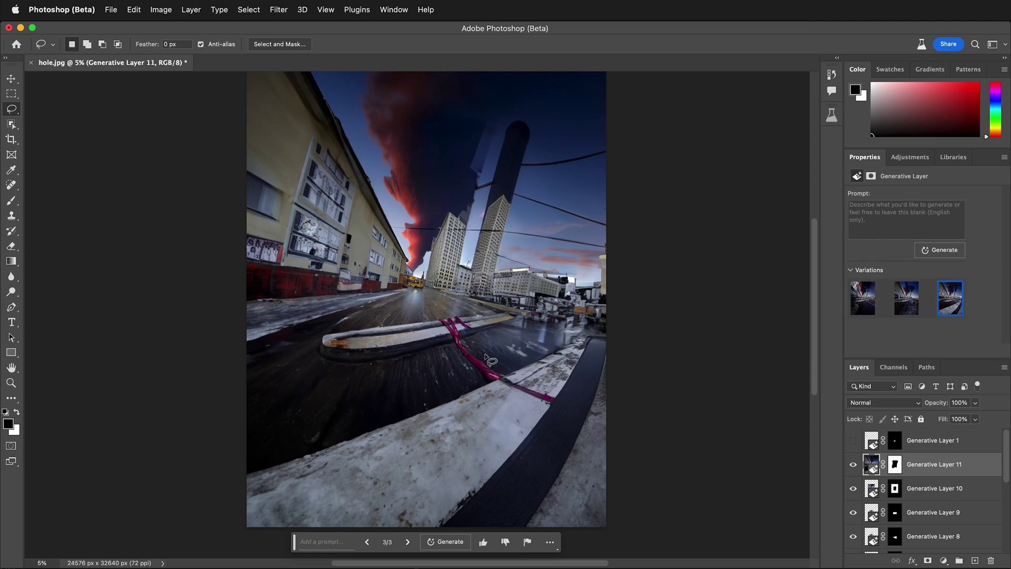
pyautogui.moveTo(871, 302)
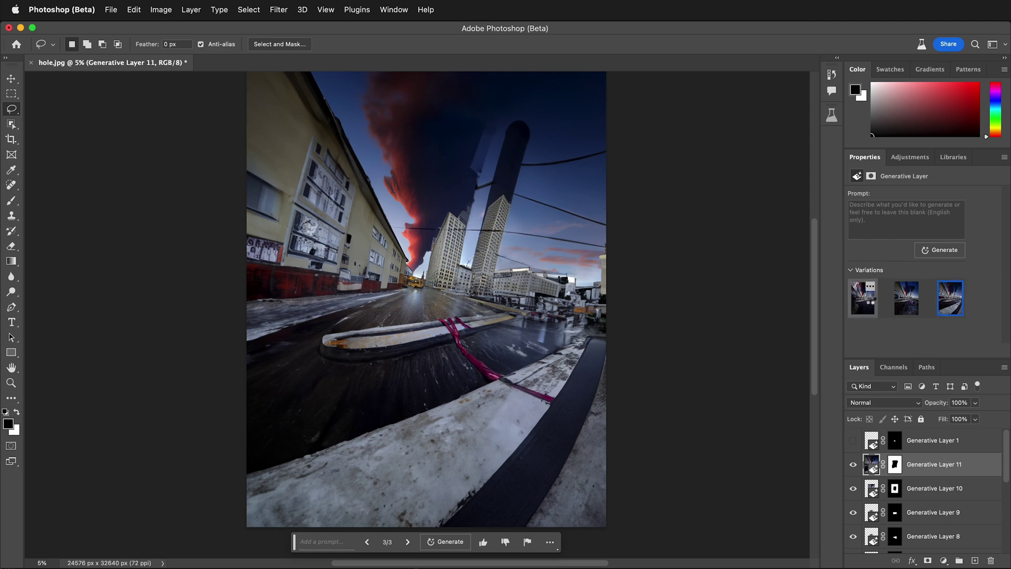